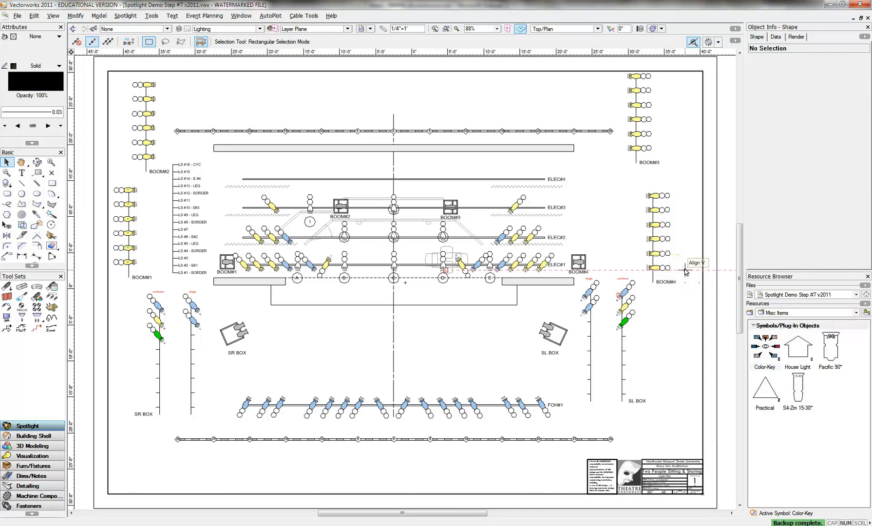
Step: Open the Wash Fixtures, PAR64s symbol folder of the Spotlight Demo Step #7 v2011 file in the Resource Browser
click(668, 266)
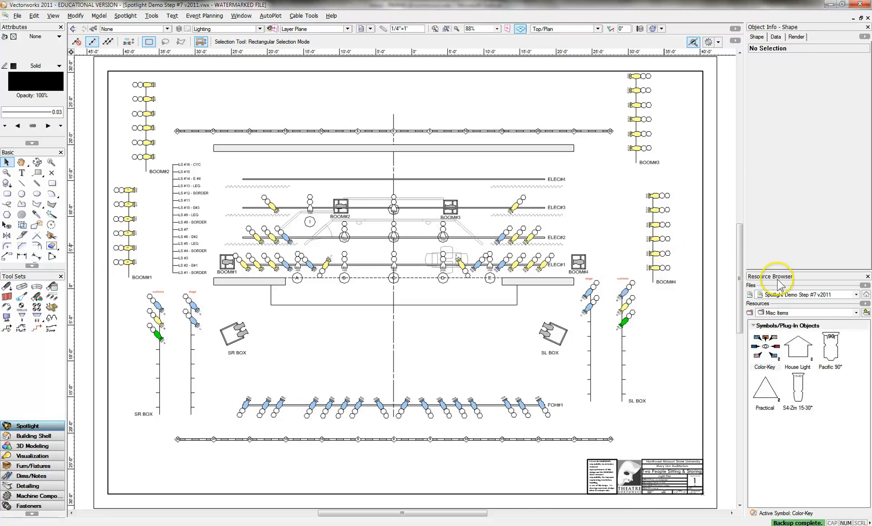
click(855, 295)
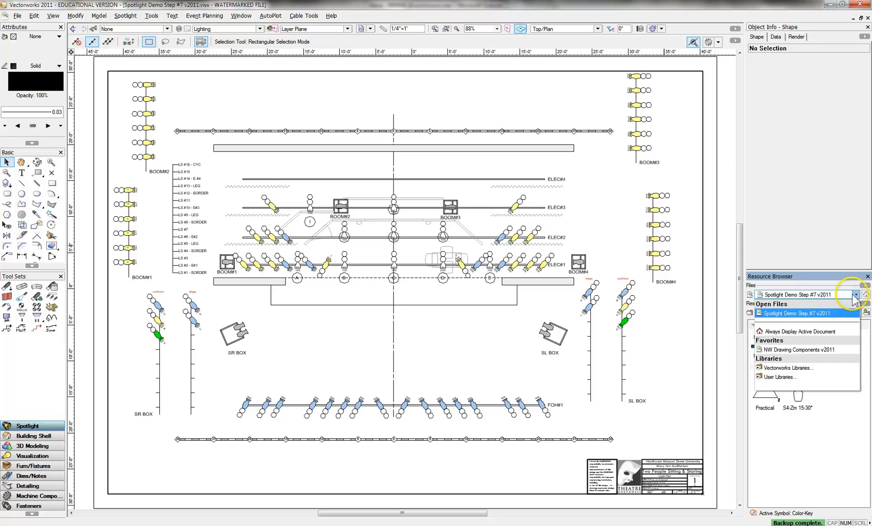
click(800, 335)
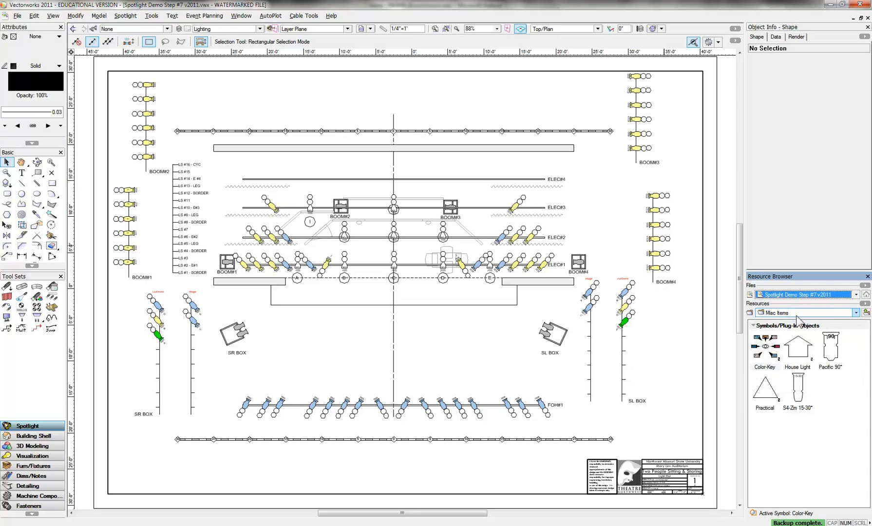
click(863, 312)
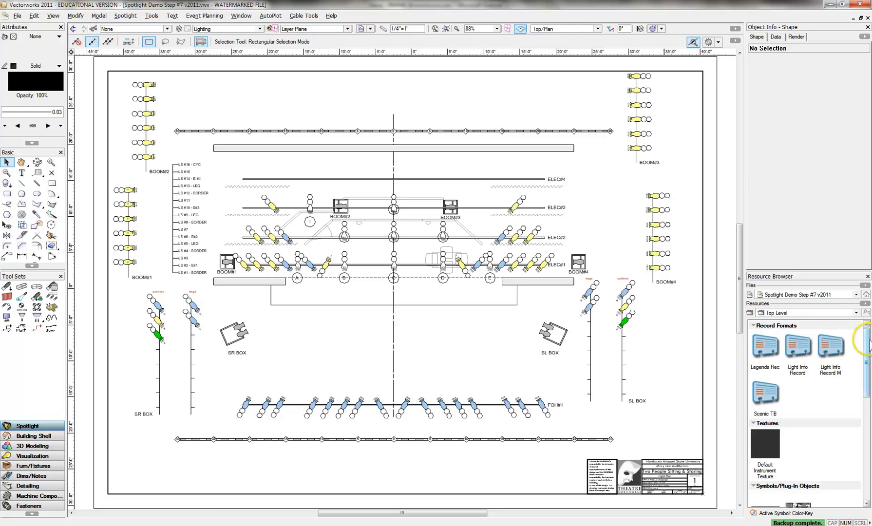
drag(862, 350, 861, 451)
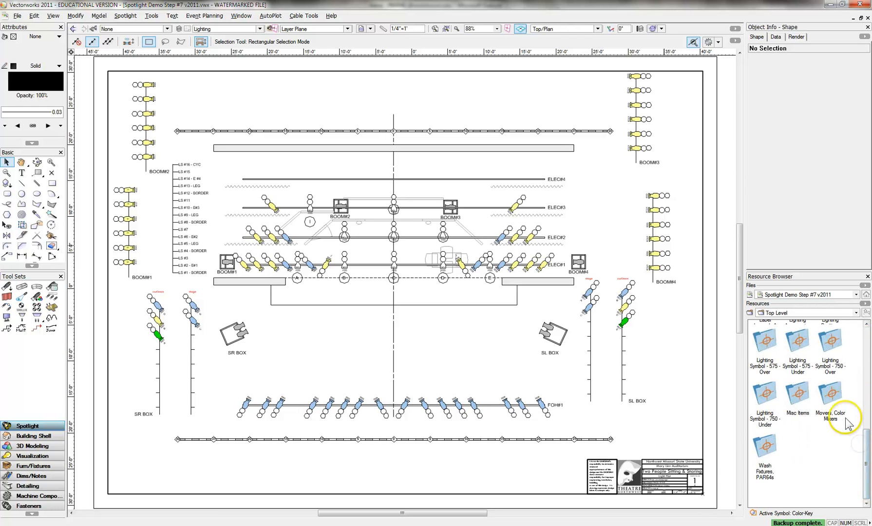
double_click(764, 453)
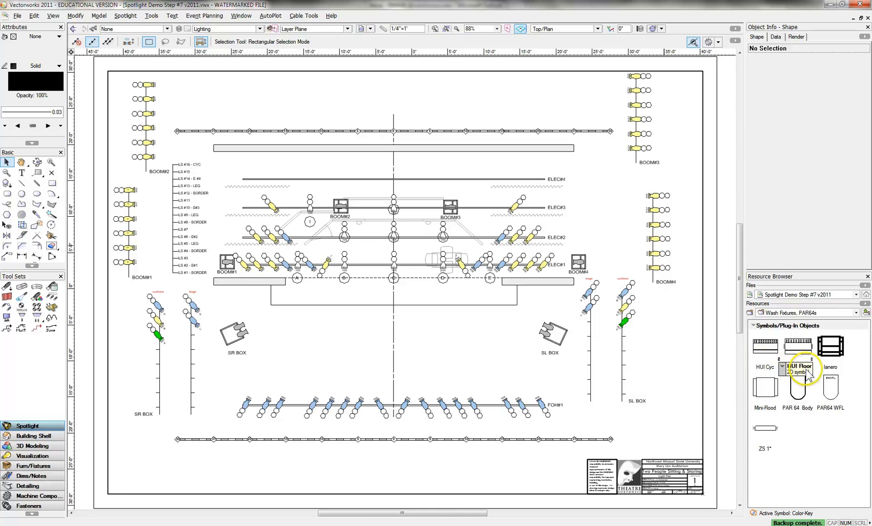
Step: Make the HUI Cyc symbol active and insert one fixture where the ELEC#4 pipe crosses the centre line
click(765, 359)
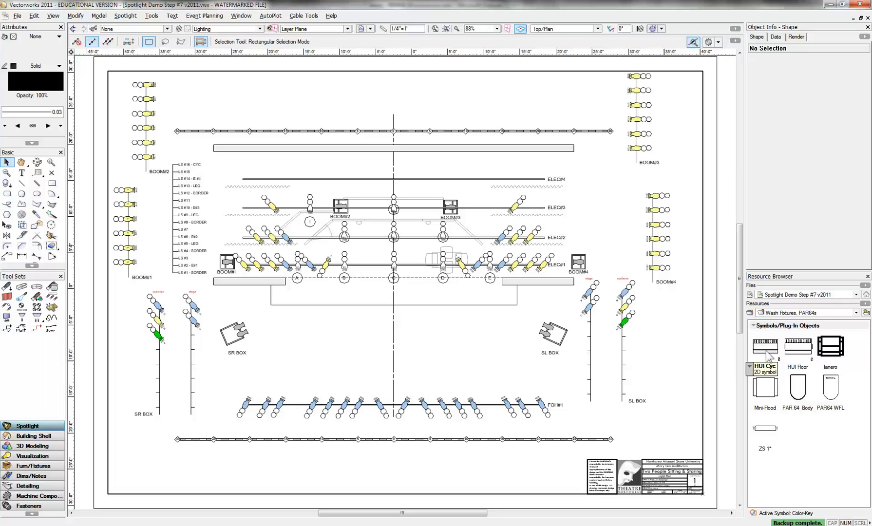
click(764, 359)
click(765, 347)
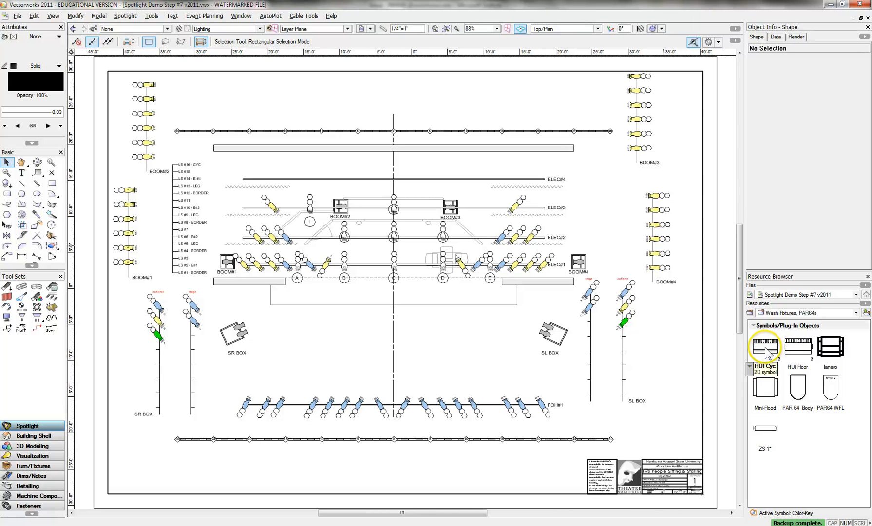
right_click(765, 351)
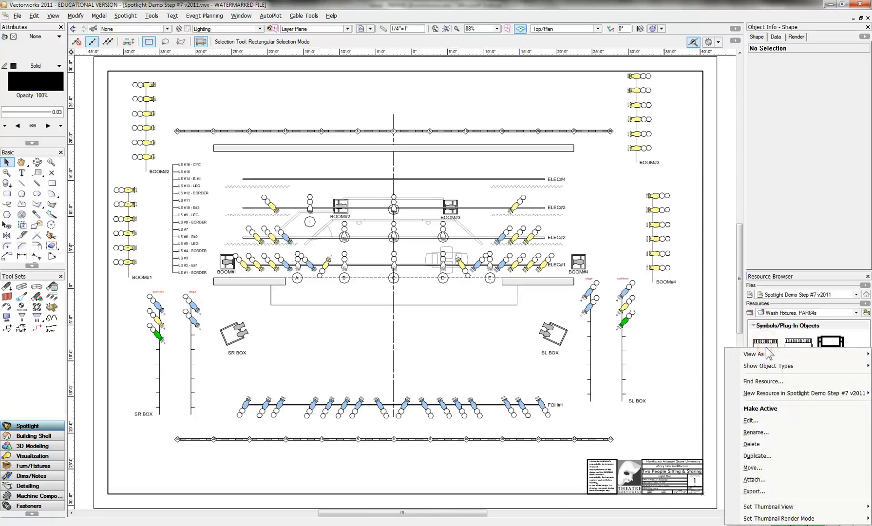
click(773, 411)
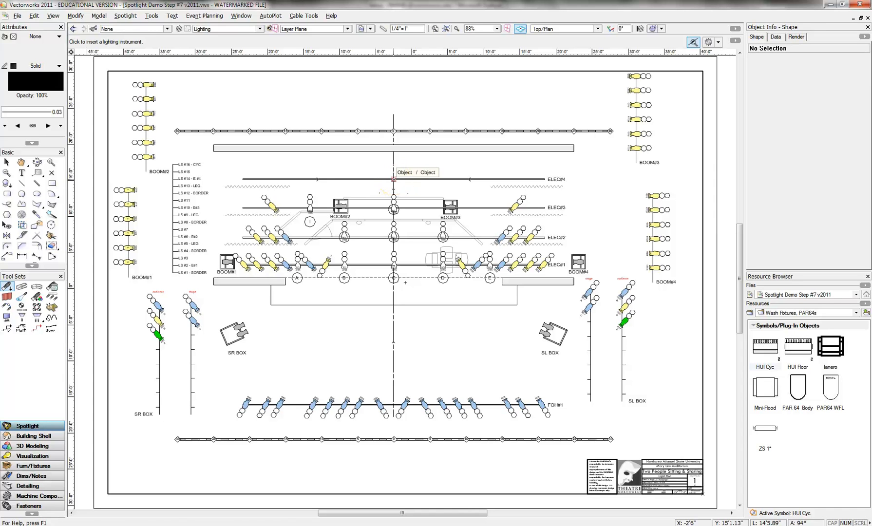
click(393, 179)
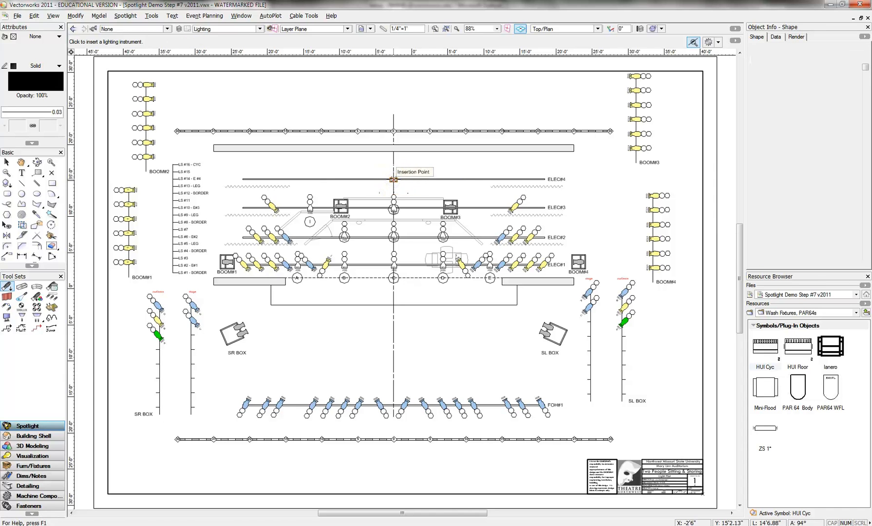
click(452, 194)
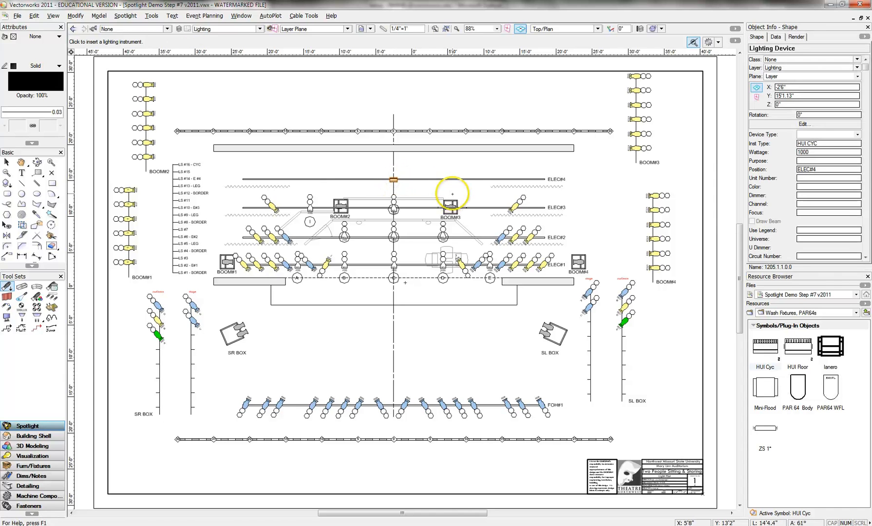
Step: Assign the NW Legend Gen - 2010 label legend to the HUI Cyc fixture on ELEC#4
click(51, 162)
drag(345, 147, 447, 223)
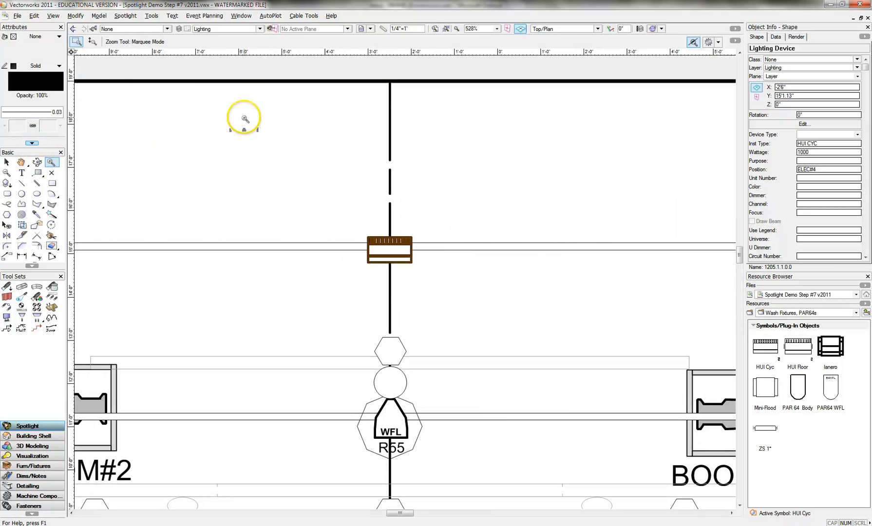
click(126, 16)
mouse_move(167, 122)
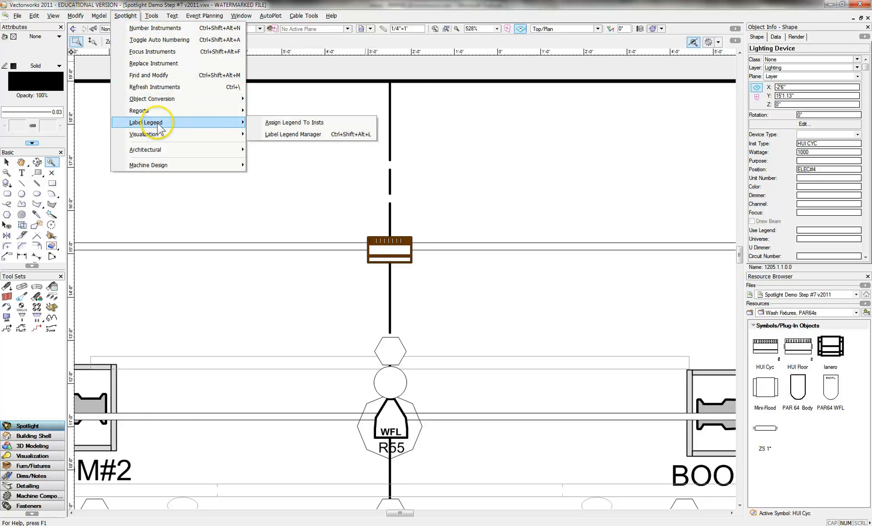
click(269, 124)
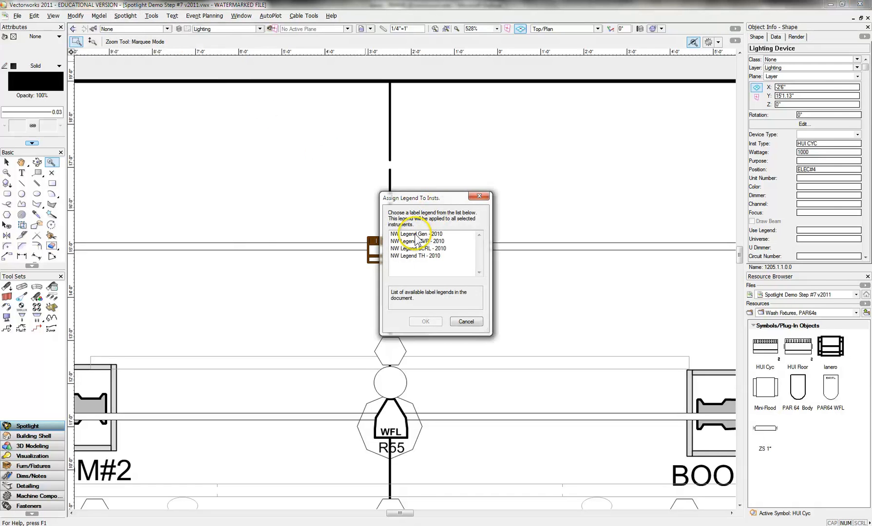
click(415, 234)
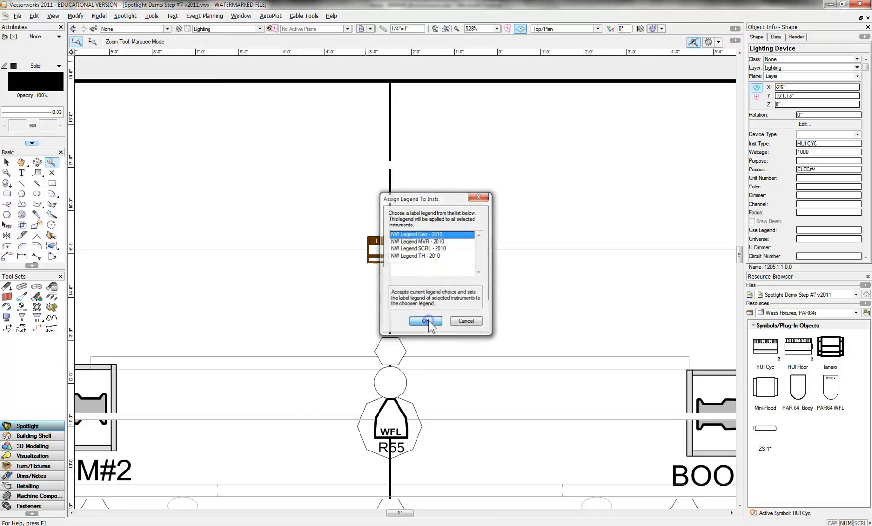
click(425, 321)
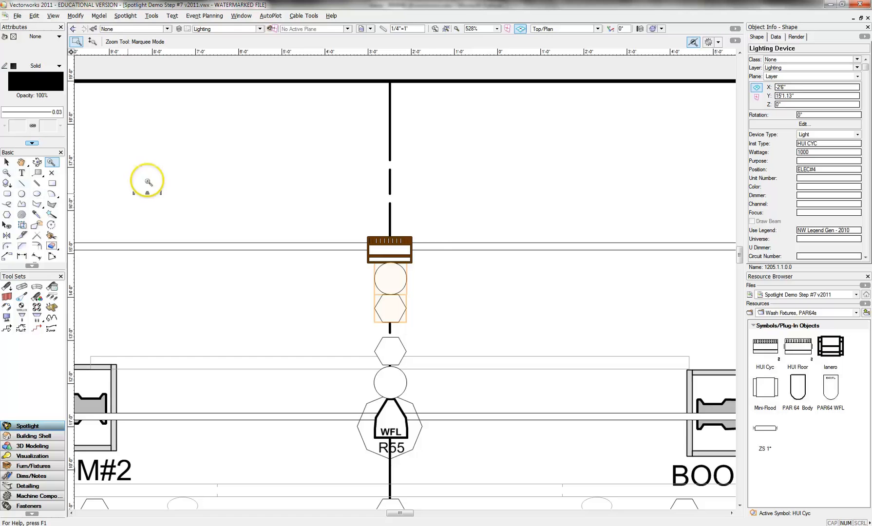
Step: Duplicate the HUI Cyc fixture once to each side so three units sit edge to edge on ELEC#4
click(7, 162)
drag(411, 263, 367, 263)
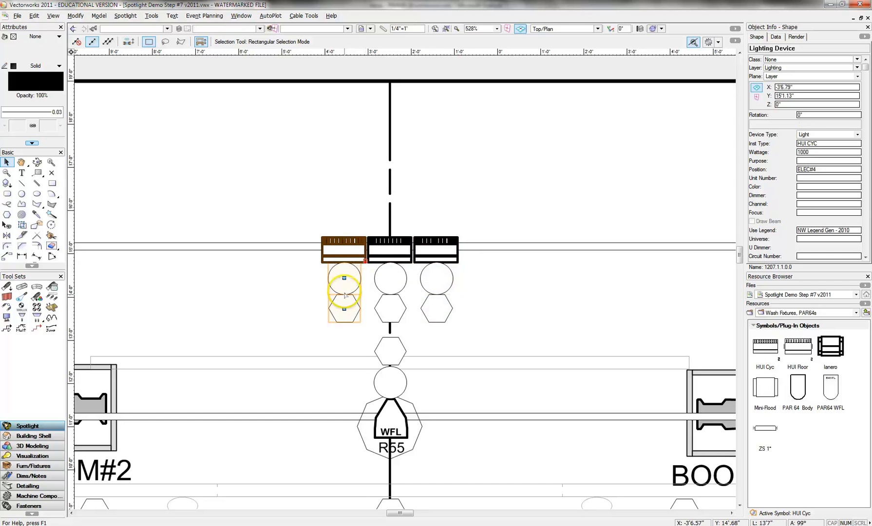
click(252, 214)
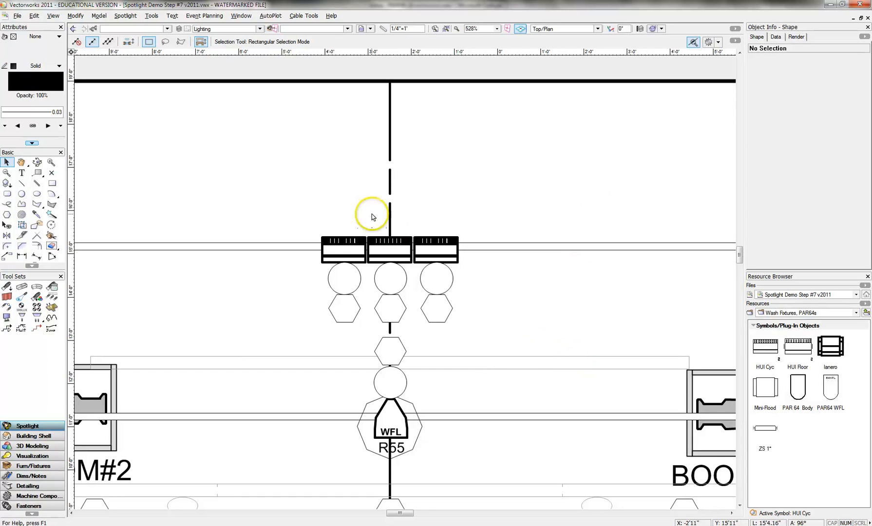
Step: Set the colors of the three HUI Cyc fixtures, from left to right, to R124, R125 and R126
click(340, 242)
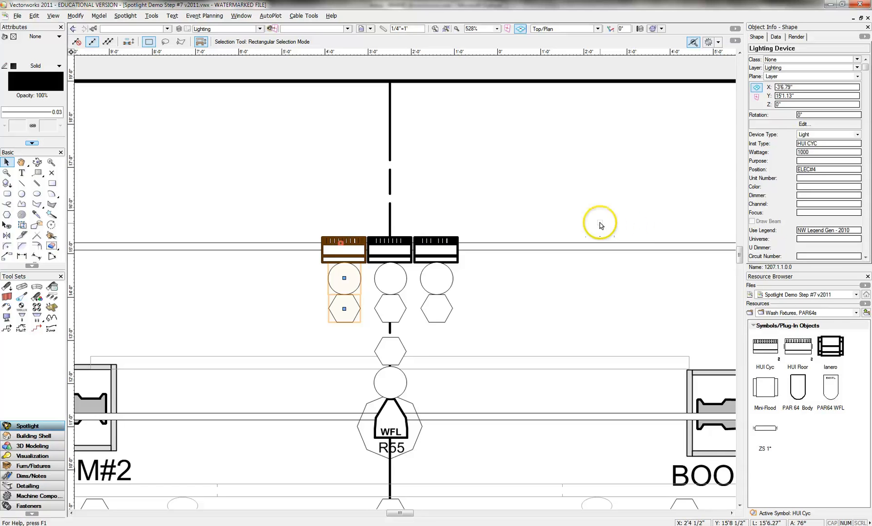
click(800, 186)
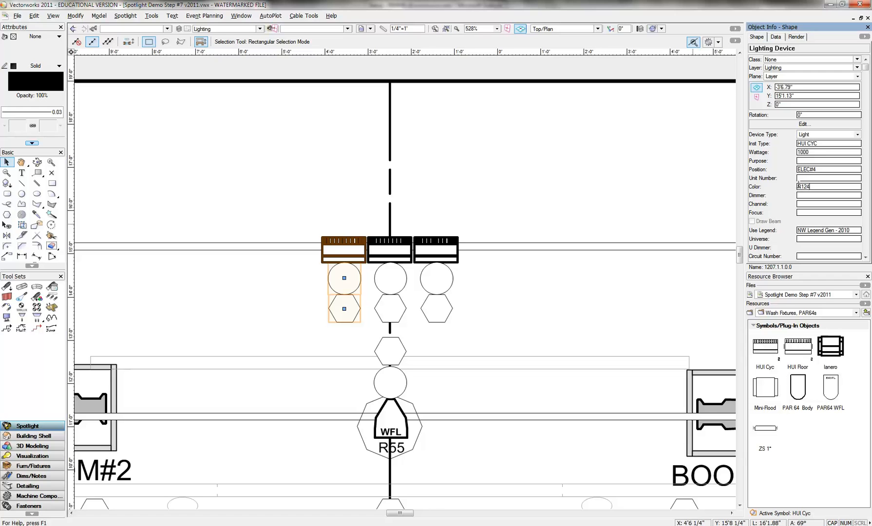
text(R124)
click(399, 246)
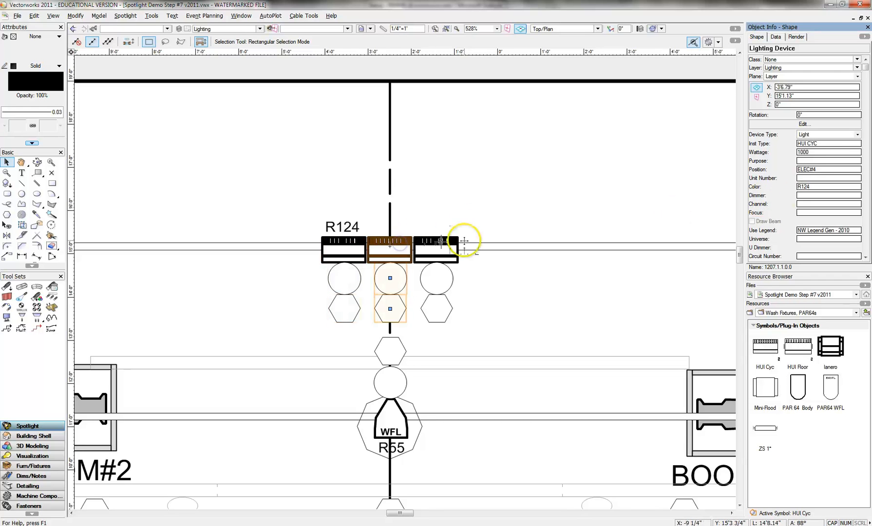
click(803, 186)
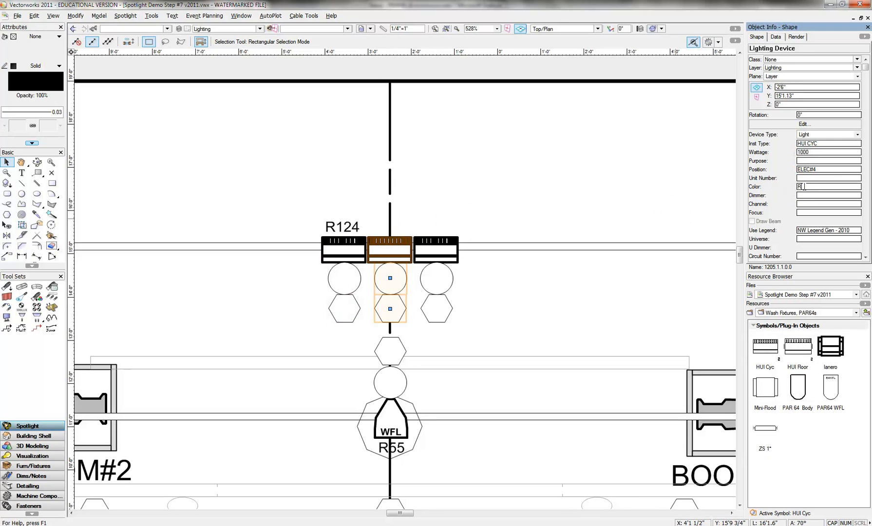
text(R125)
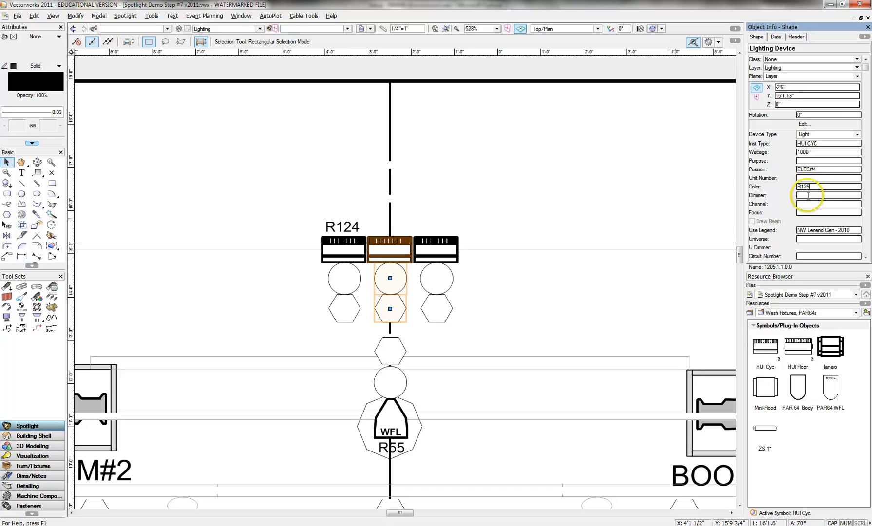
click(446, 246)
click(808, 187)
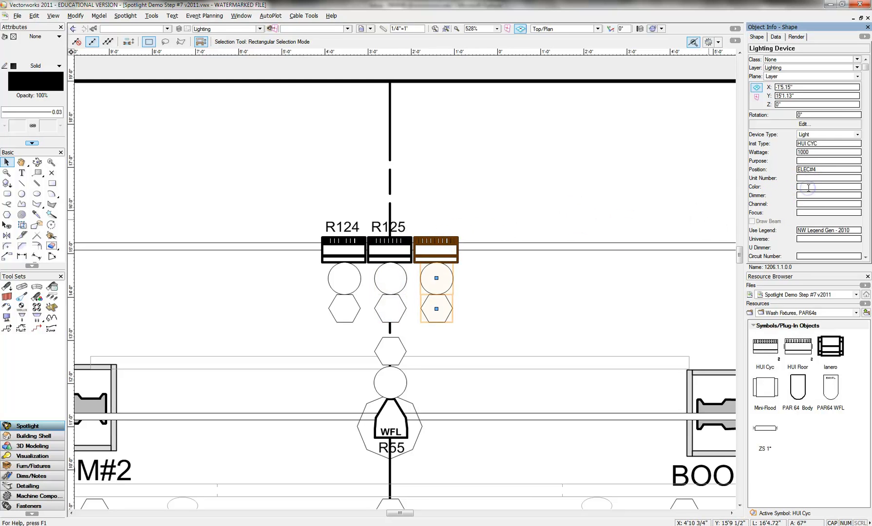
click(799, 205)
Step: Set both the focus and the purpose of all three HUI Cyc fixtures to CYC
click(351, 256)
shift+click(389, 248)
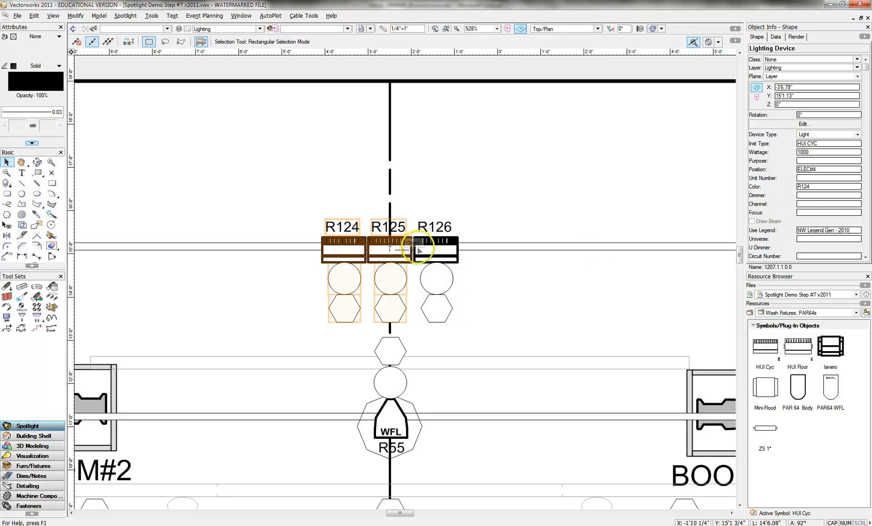
shift+click(436, 240)
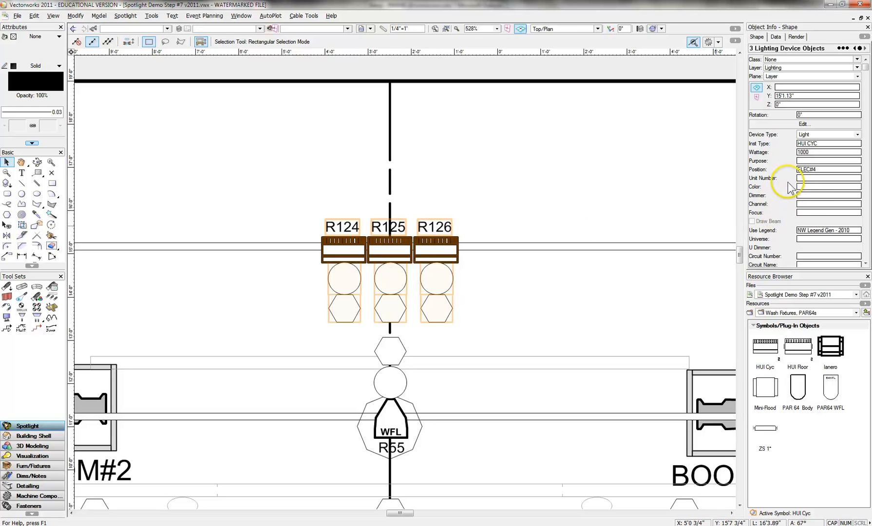
click(802, 213)
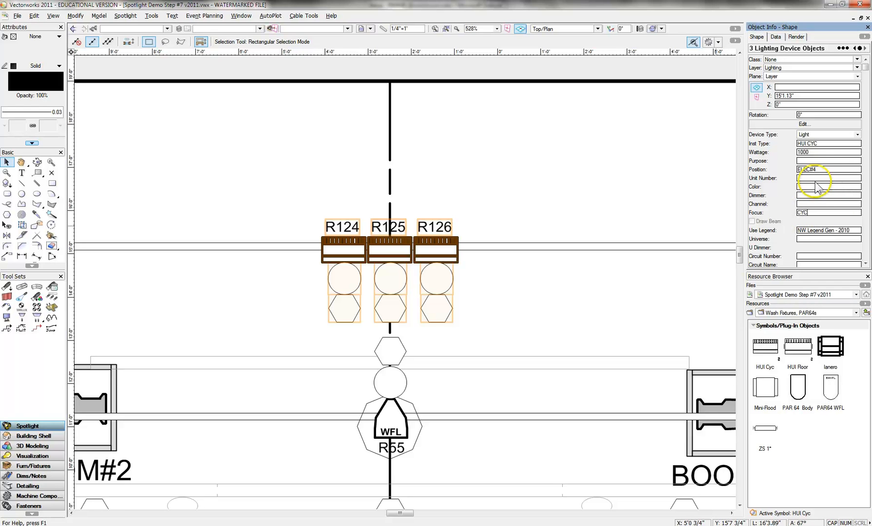
click(806, 161)
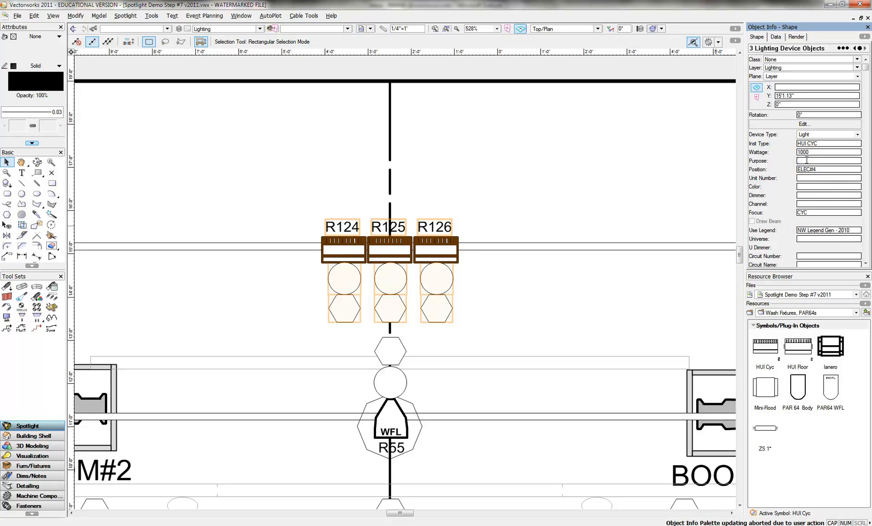
key(Return)
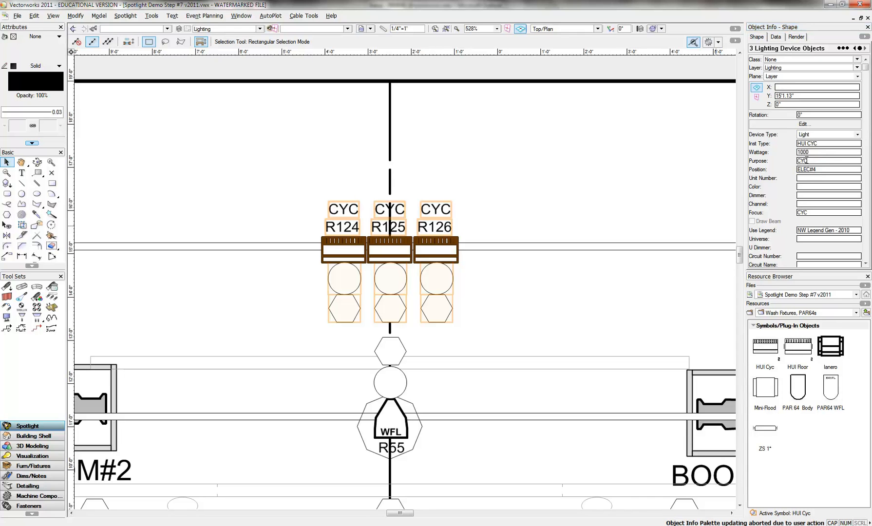
click(505, 293)
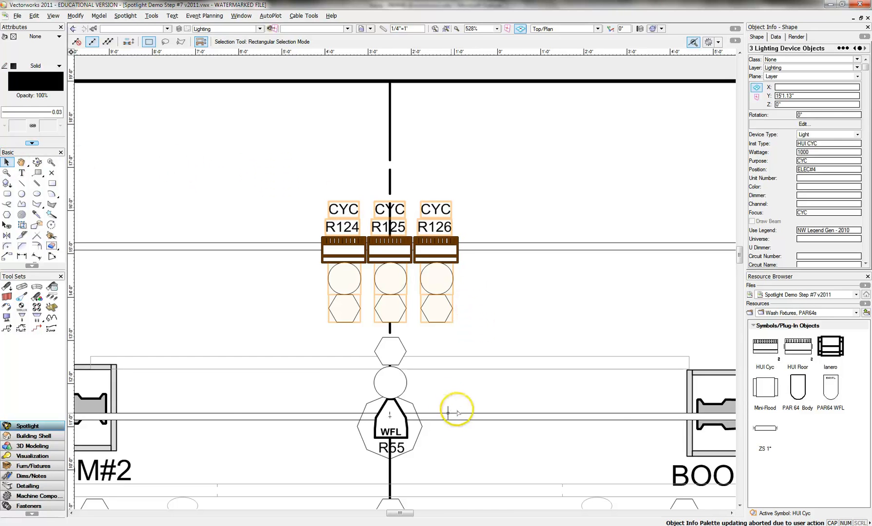
Step: Duplicate the centre group of three HUI Cyc fixtures once along ELEC#4, just to its right with a small gap
scroll(466, 399, down, 2)
scroll(466, 398, down, 3)
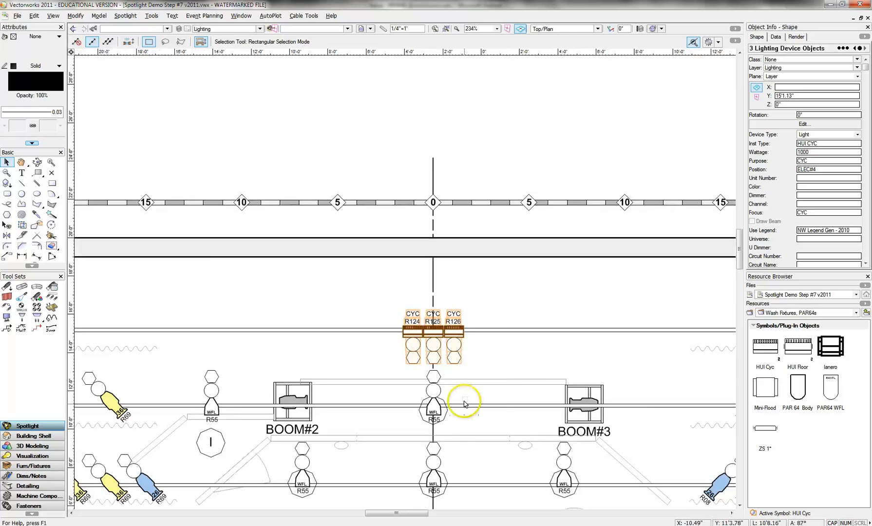
scroll(506, 396, down, 1)
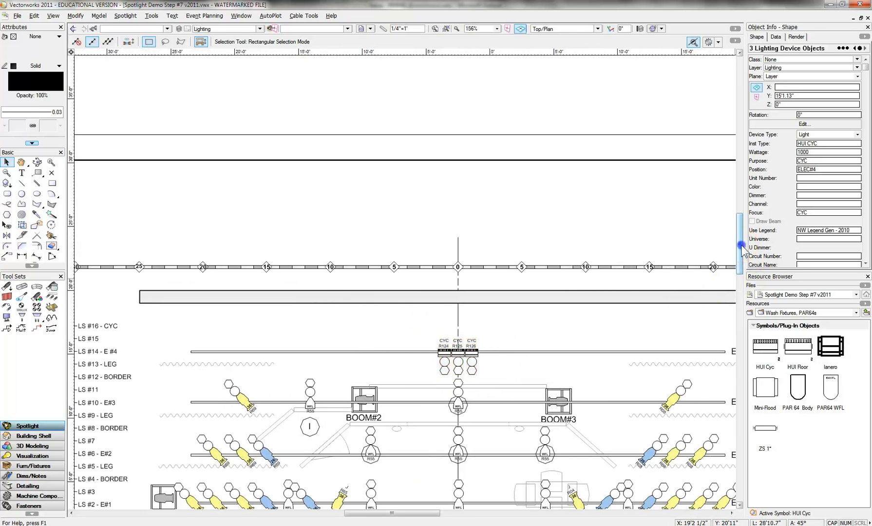
drag(739, 253, 738, 269)
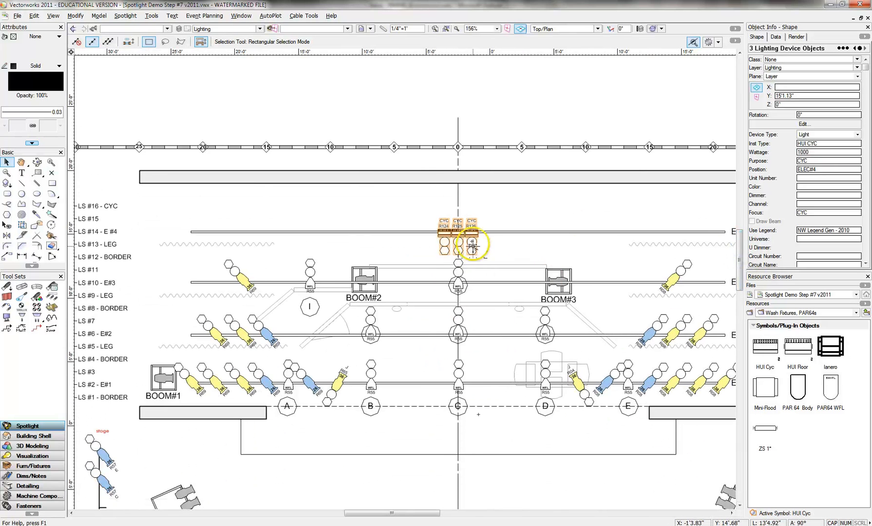
drag(473, 236, 473, 236)
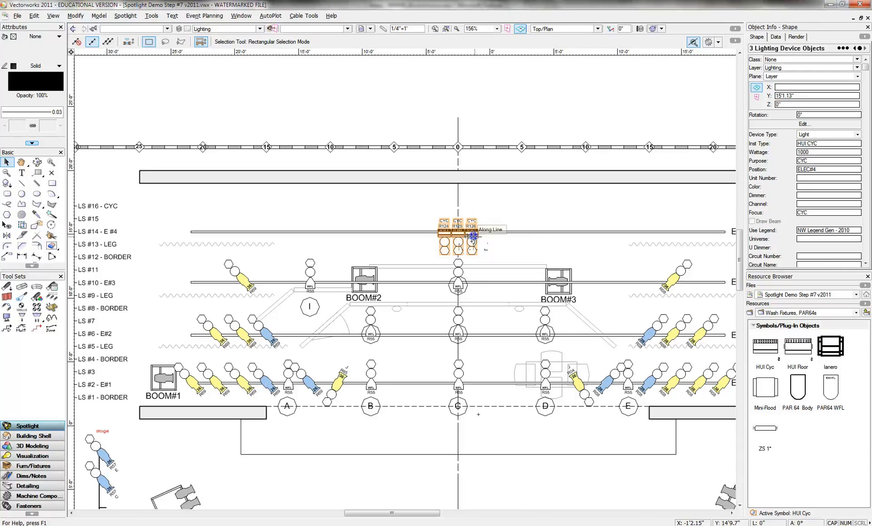
drag(472, 236, 518, 238)
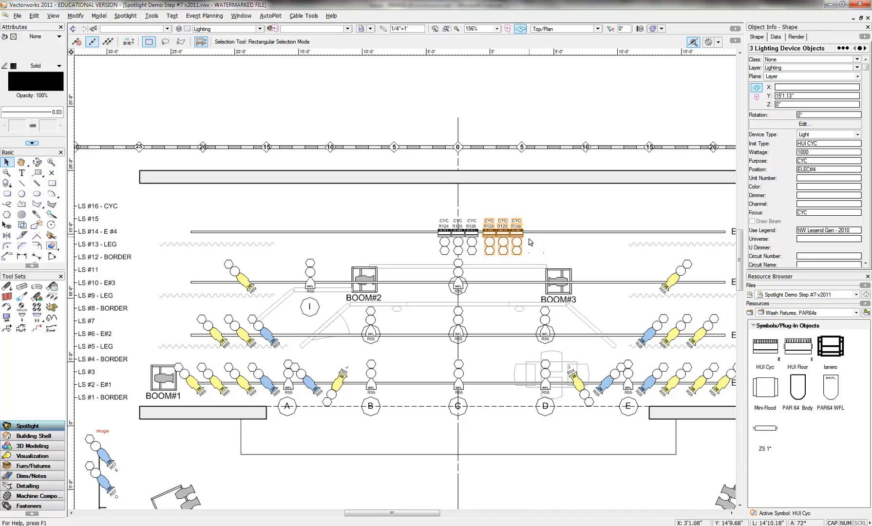
drag(516, 235, 519, 235)
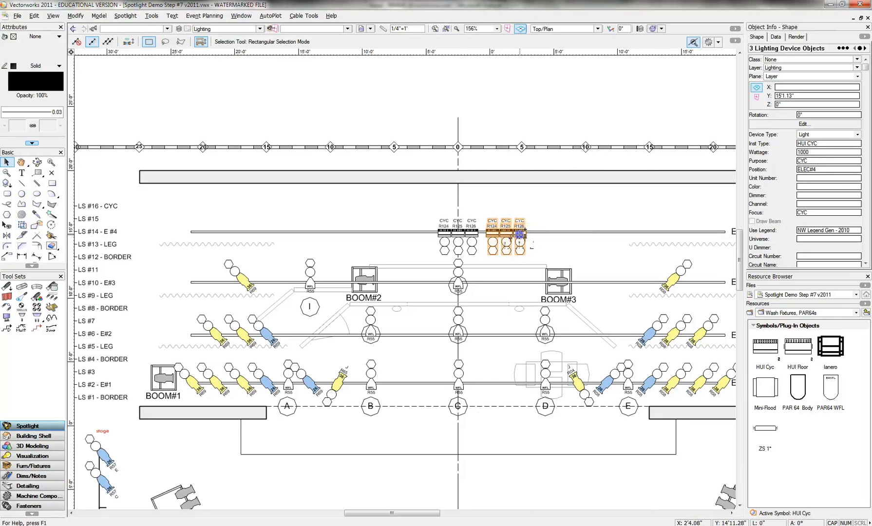
Step: Duplicate the second HUI Cyc group farther right along ELEC#4 and nudge the copy right to even out the spacing
drag(519, 235, 565, 234)
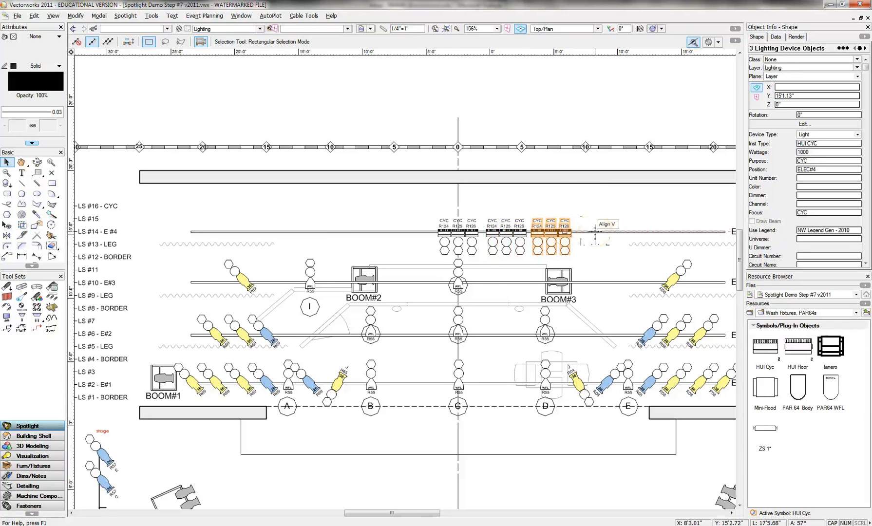
key(shift+Right)
key(shift+Right)
key(shift+Right)
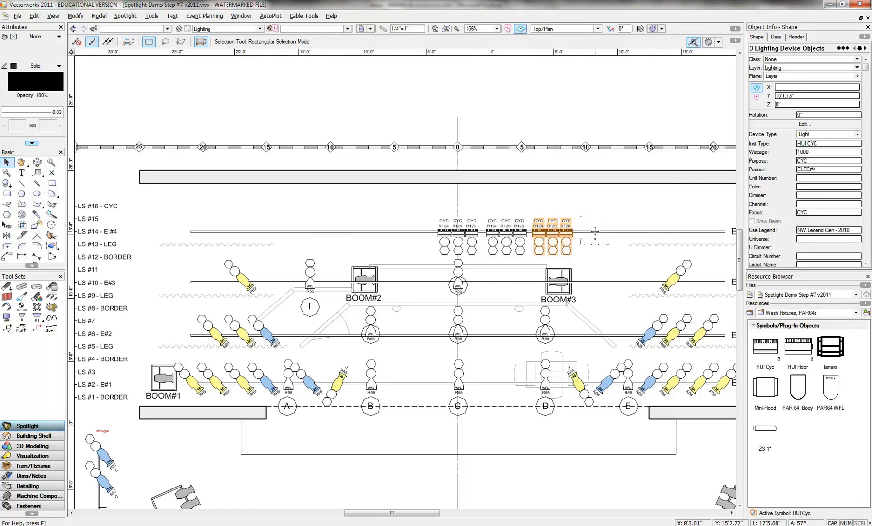
key(shift+Right)
key(shift+Right)
key(shift+Right)
key(shift+Right)
key(shift+Right)
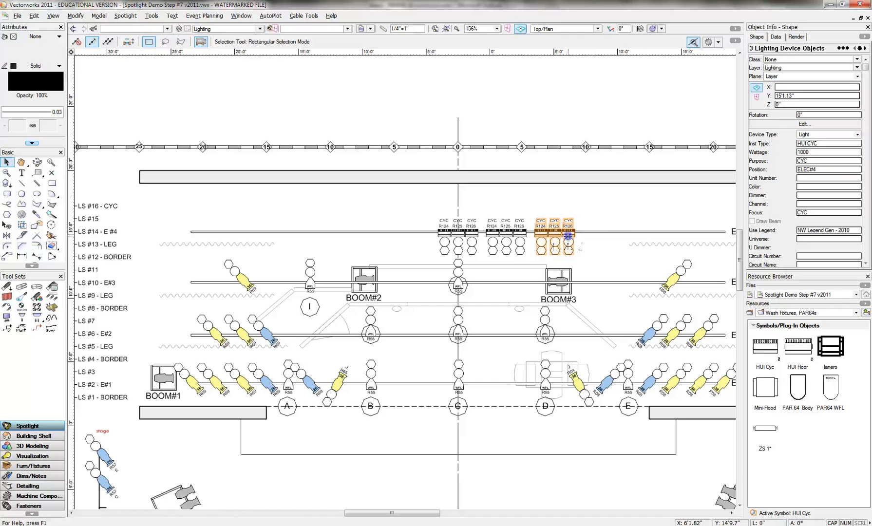
Step: Duplicate the third HUI Cyc group farther right along ELEC#4 and nudge the copy slightly left
ctrl+drag(569, 237, 619, 237)
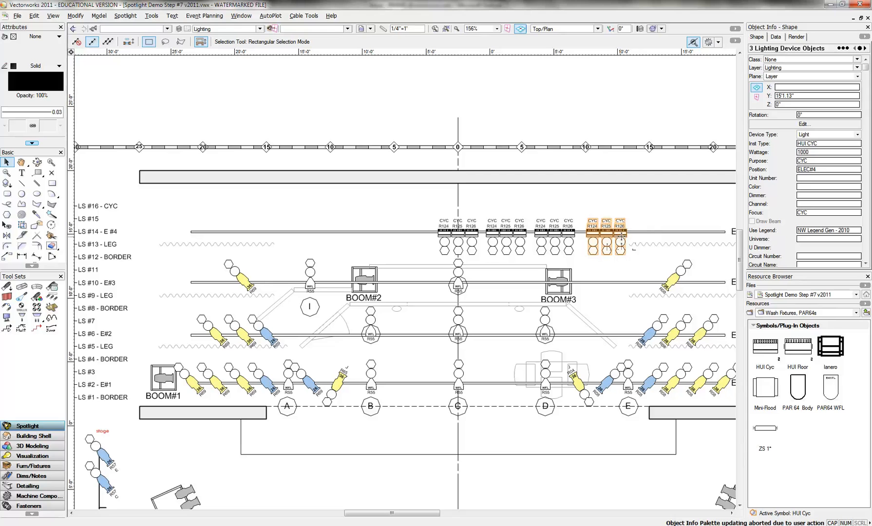
key(shift+Left)
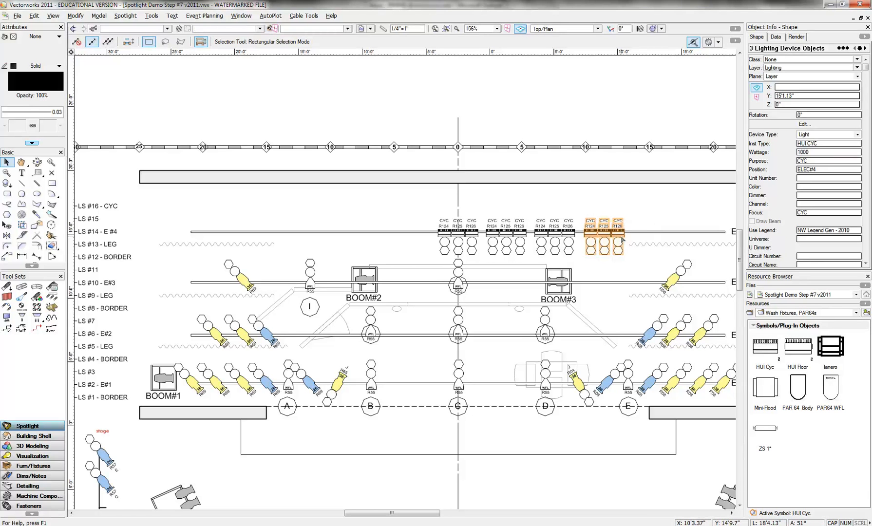
key(shift+Left)
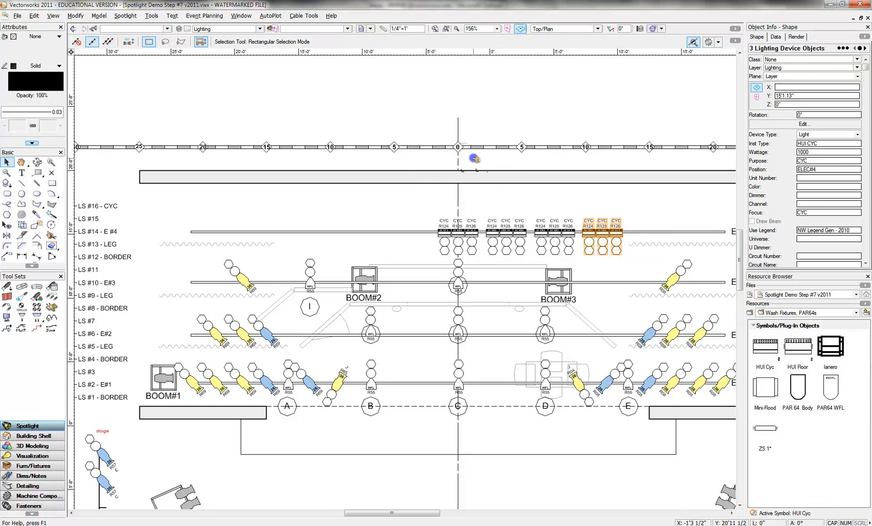
Step: Mirror a duplicate of the nine HUI Cyc fixtures right of centre across the vertical centre line onto the left half of ELEC#4
drag(473, 159, 658, 285)
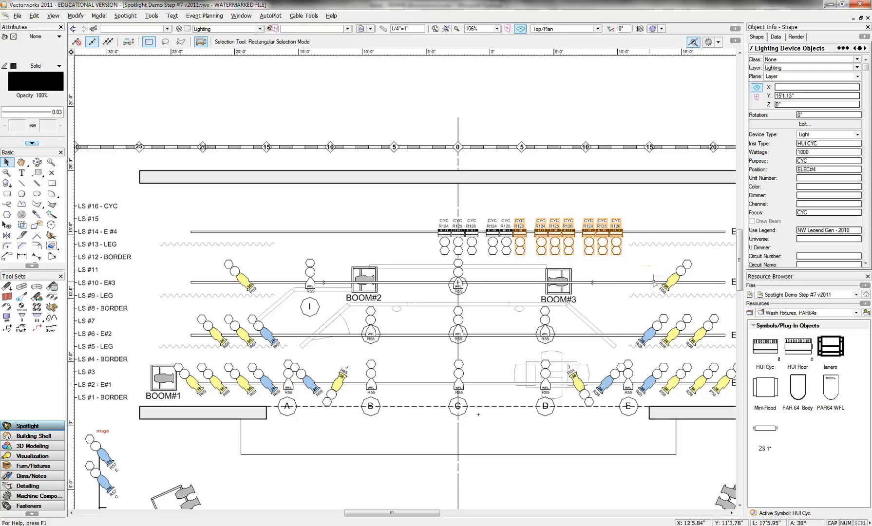
shift+click(506, 239)
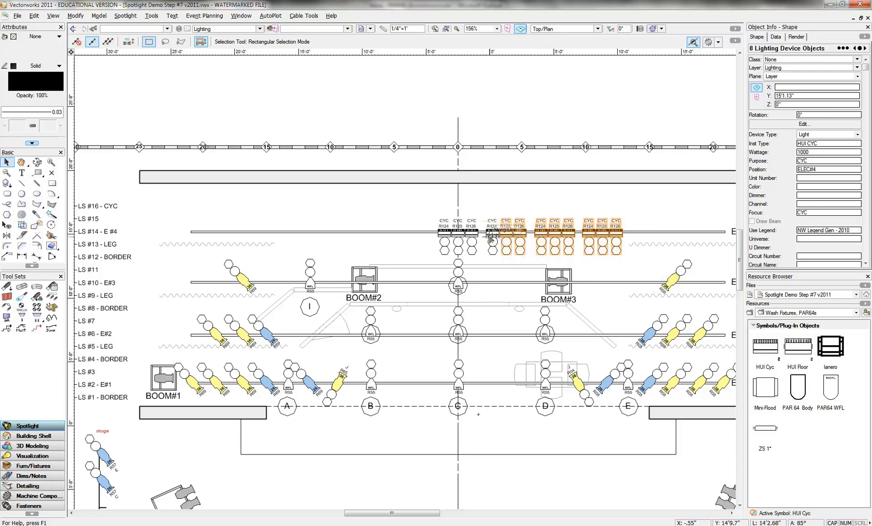
shift+click(491, 240)
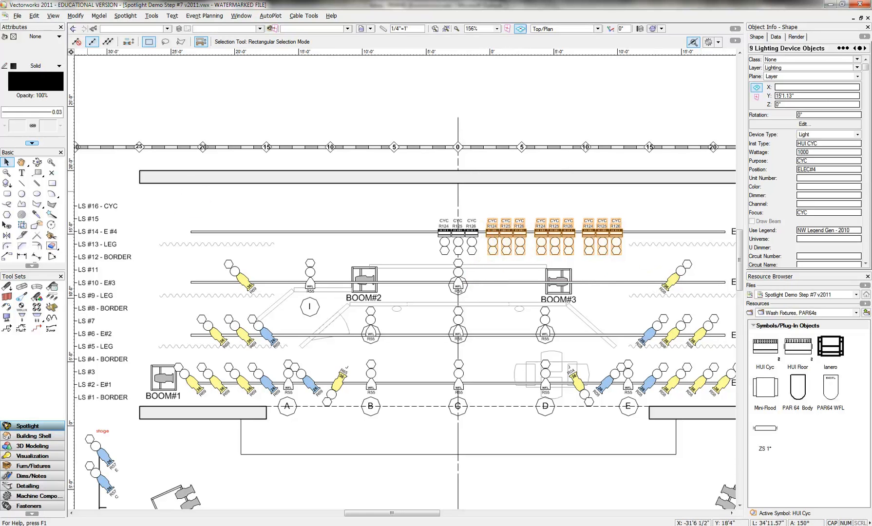
click(6, 235)
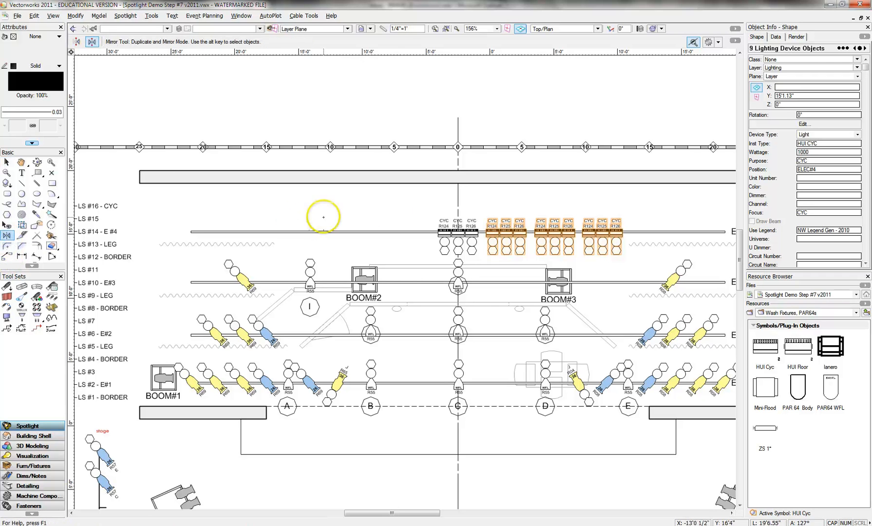
click(458, 193)
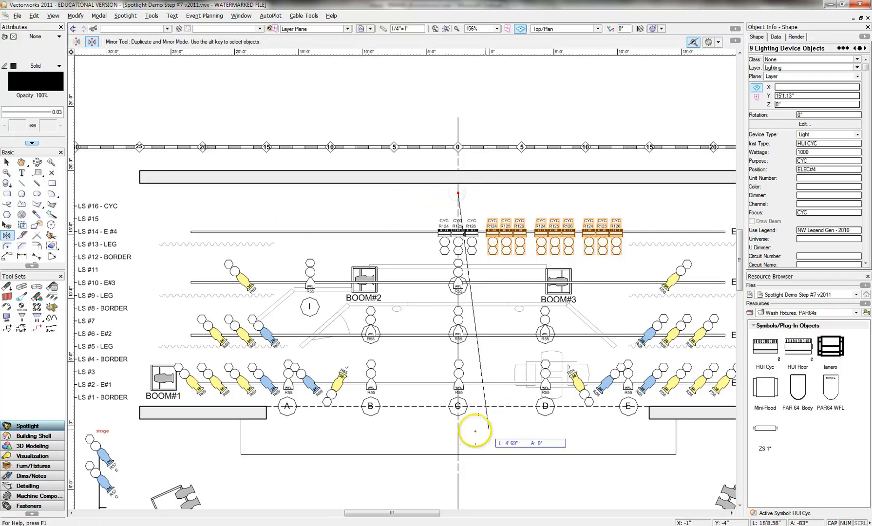
click(458, 435)
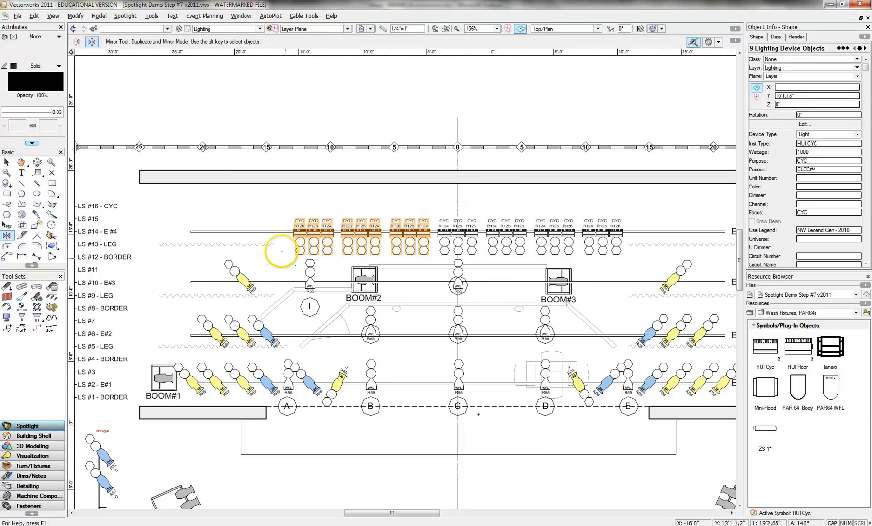
Step: Check the ELEC#4 pipe and the properties of the leftmost mirrored HUI Cyc fixture
click(7, 162)
click(240, 232)
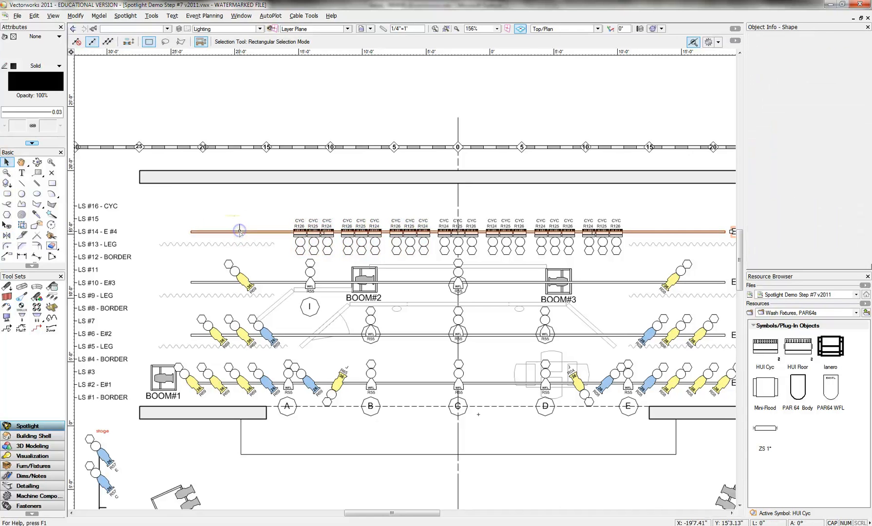
click(299, 226)
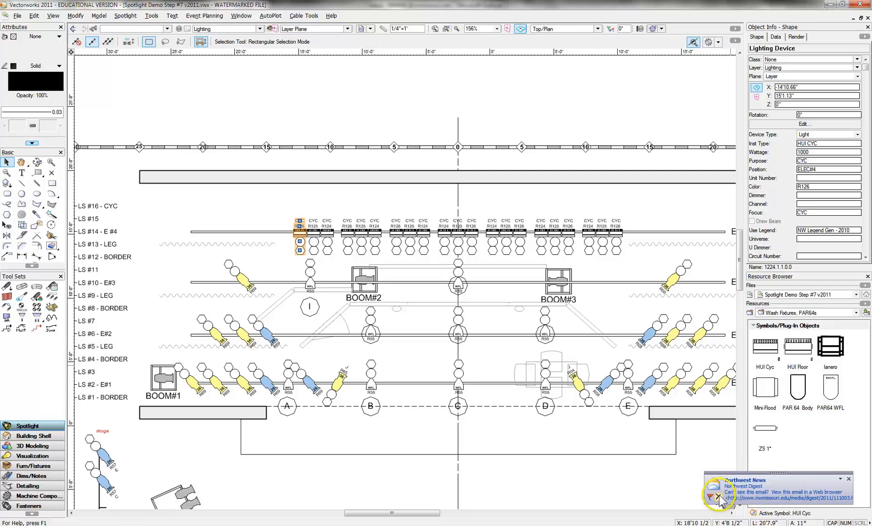
Step: Place a Mini-Flood lighting instrument on the set's back wall just right of the centre line, rotated about 19°
click(766, 396)
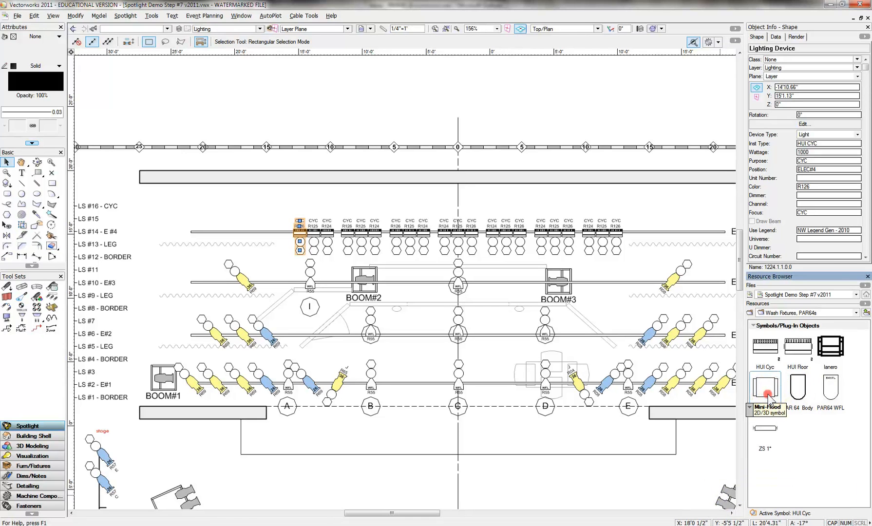
right_click(767, 396)
click(767, 296)
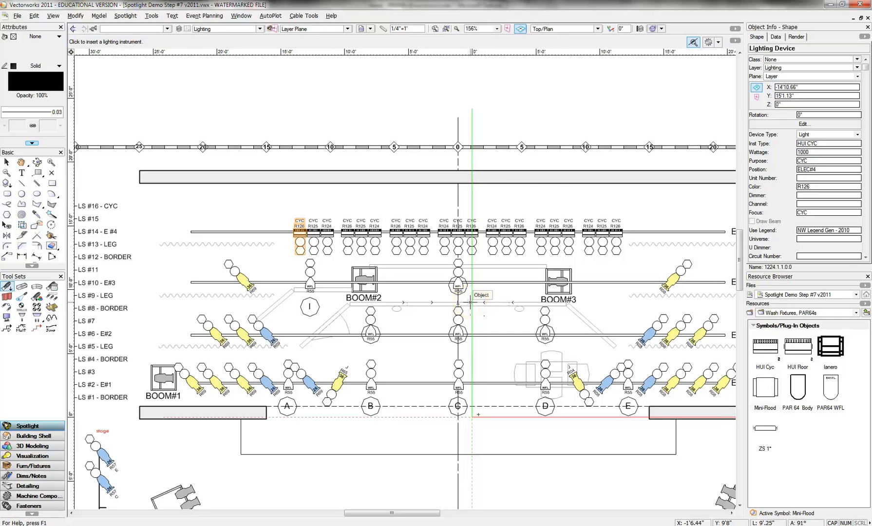
click(470, 302)
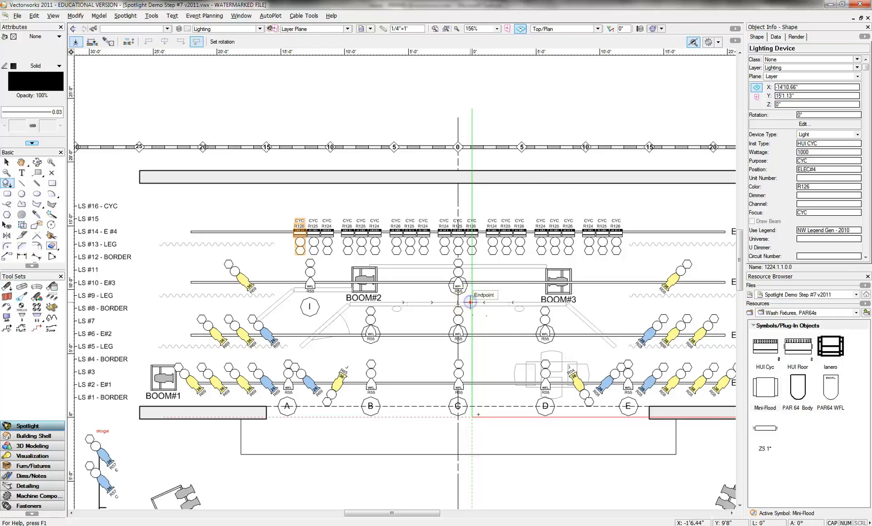
click(498, 292)
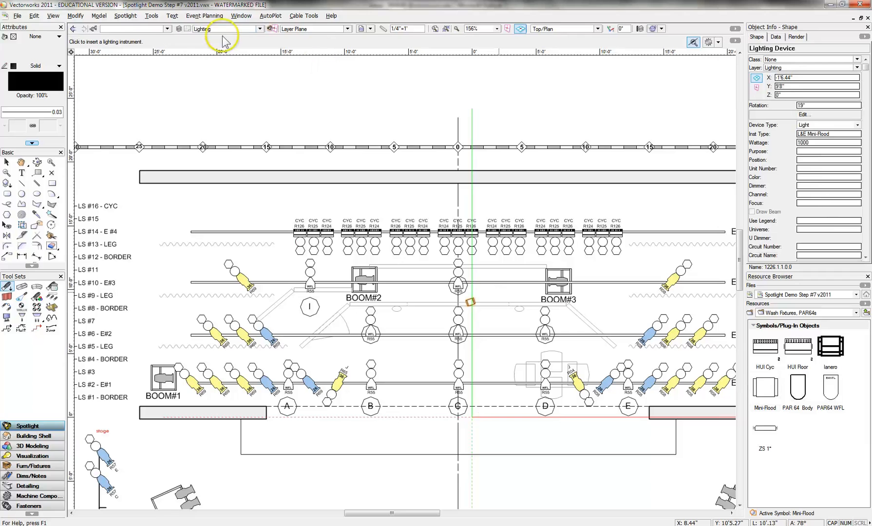
Step: Assign the NW Legend Gen - 2010 label legend to the Mini-Flood
click(125, 16)
mouse_move(229, 122)
click(279, 123)
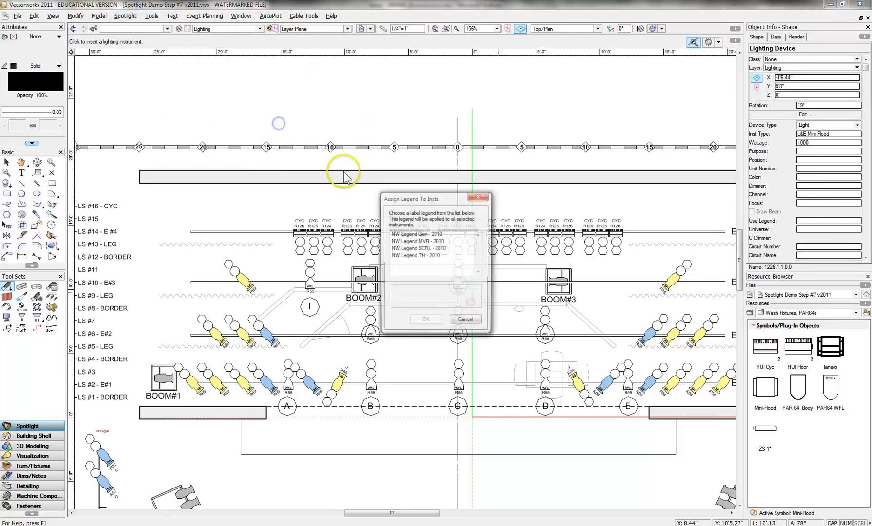
click(418, 234)
click(420, 321)
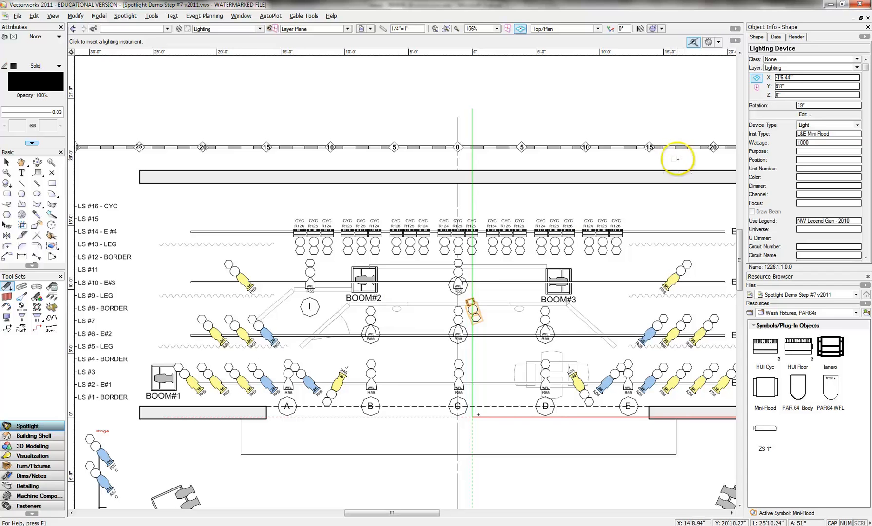
click(806, 152)
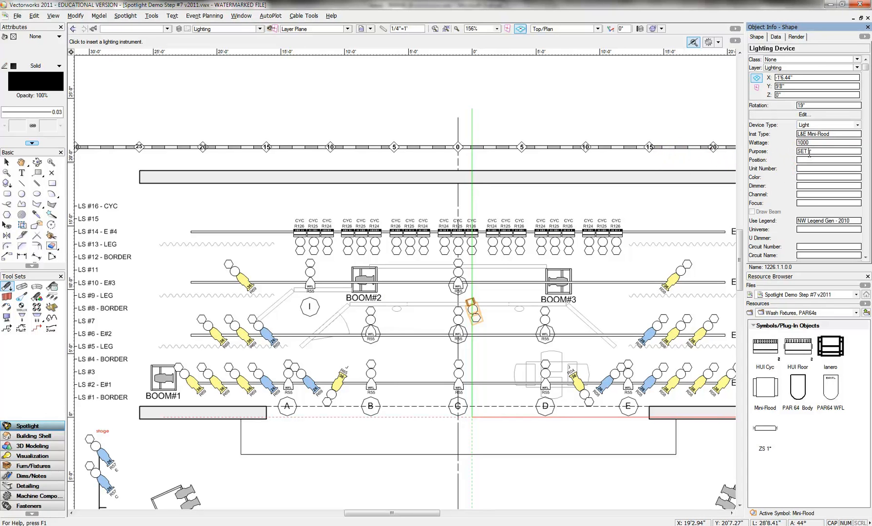
click(809, 160)
click(804, 161)
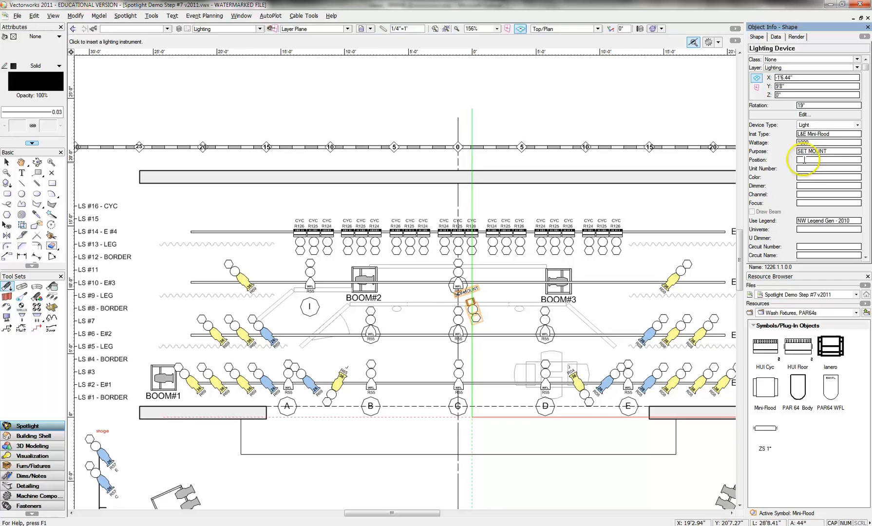
Step: Set the Mini-Flood's purpose to J, its position to SET MOUNT and its color to R04
drag(832, 153, 748, 150)
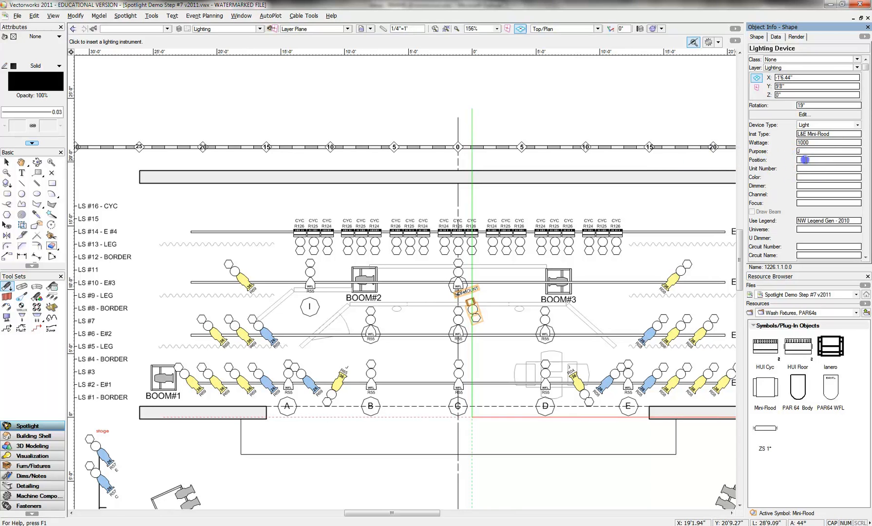
click(803, 159)
click(803, 178)
key(Return)
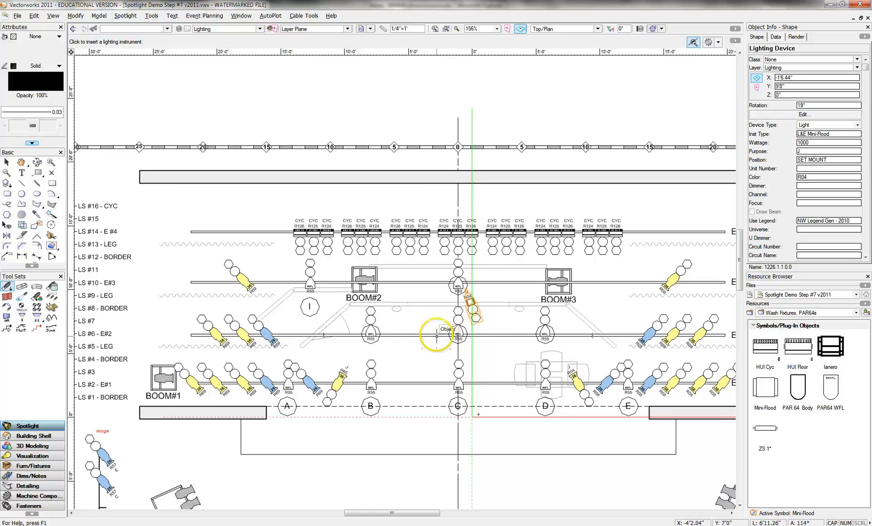
click(483, 306)
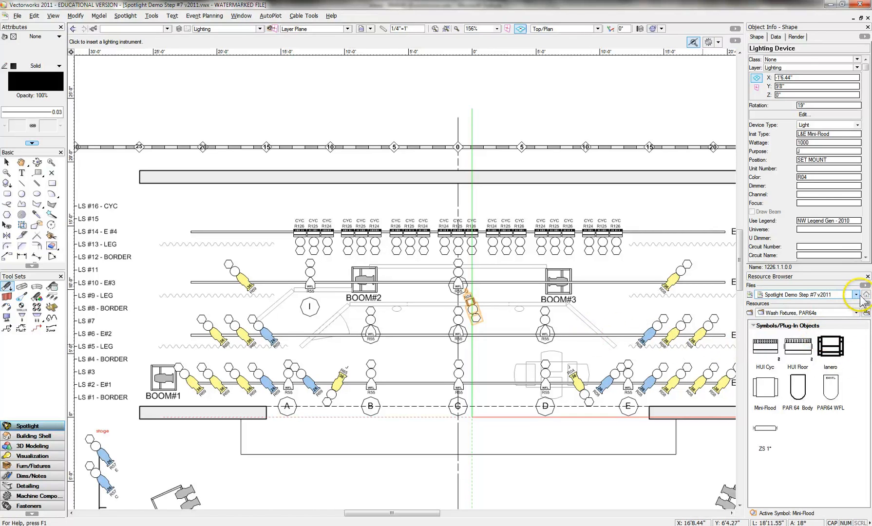
Step: Place a Practical symbol from the Misc Items folder on the small oval left of centre at the set's back wall, unrotated
click(865, 312)
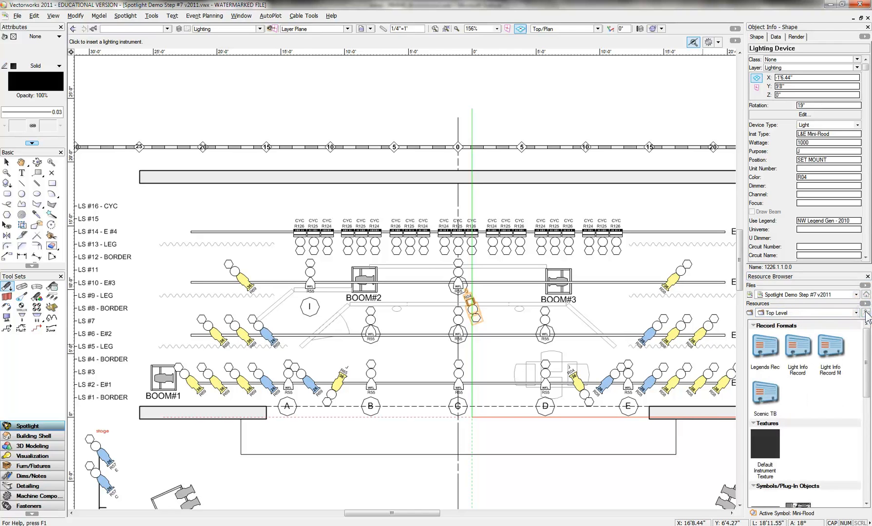
drag(866, 347, 866, 460)
double_click(797, 400)
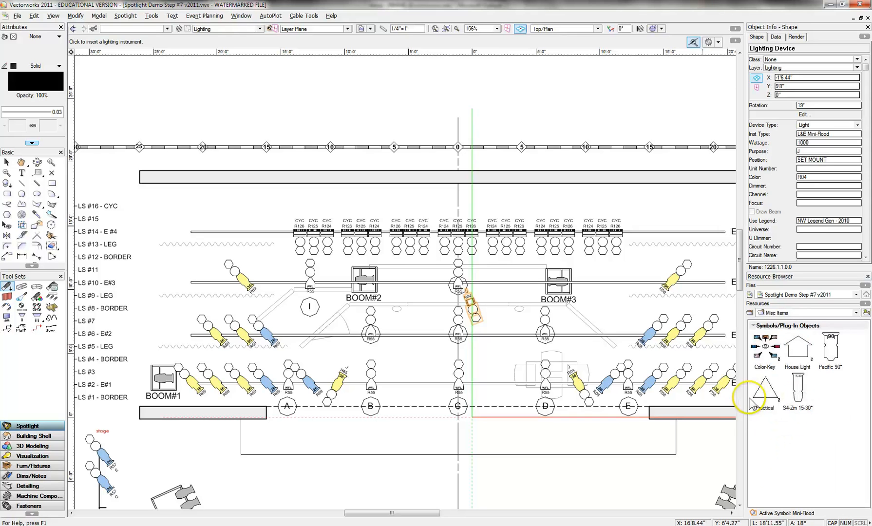
double_click(764, 397)
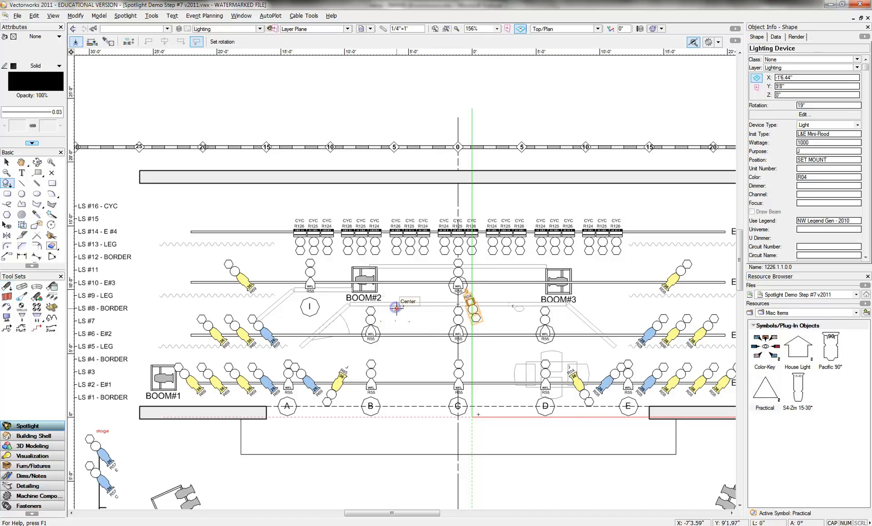
click(396, 308)
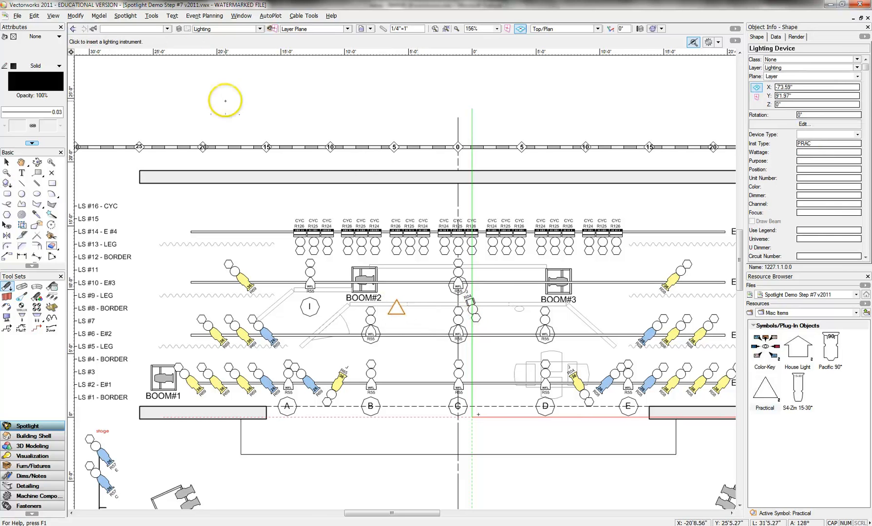
Step: Assign the NW Legend Gen - 2010 label legend to the practical on the set's back wall
click(125, 16)
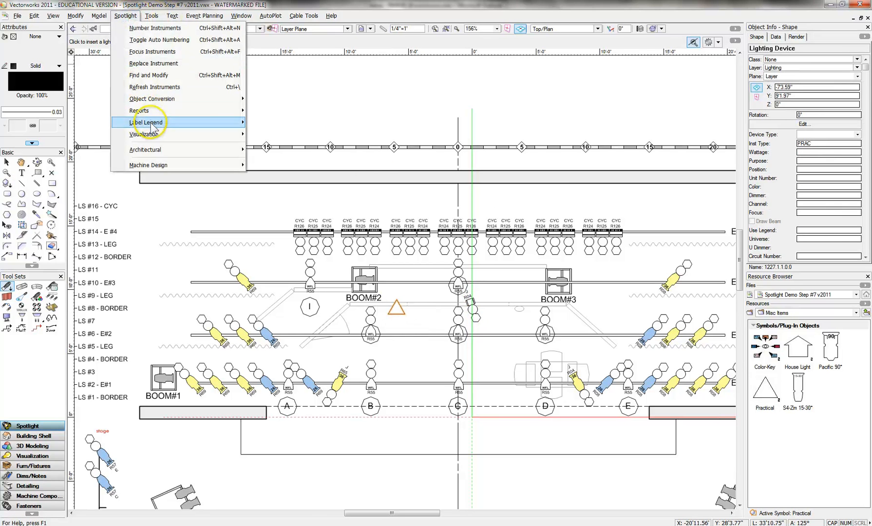
mouse_move(155, 122)
click(286, 119)
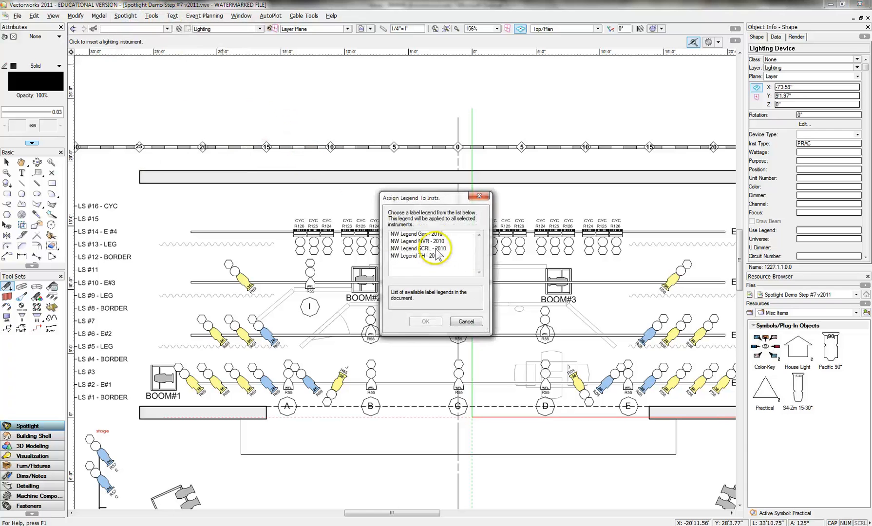
click(426, 321)
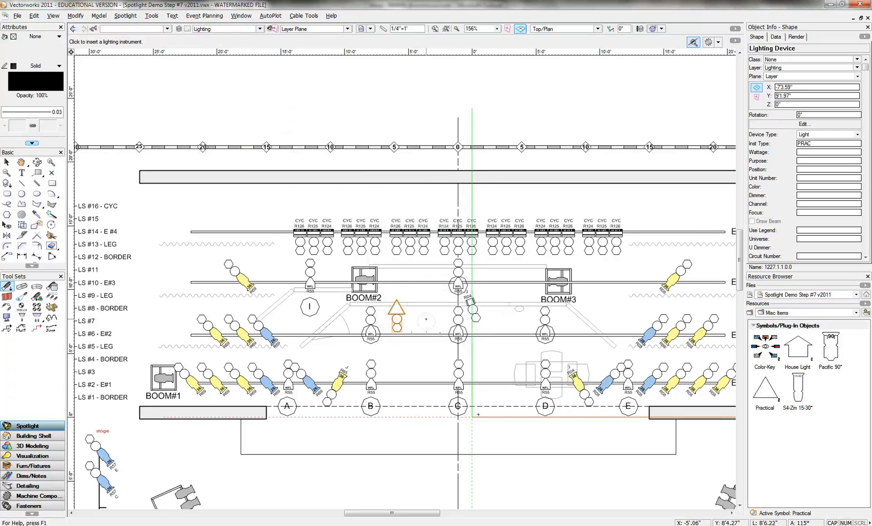
Step: Set the practical's purpose to PRAC, its position to WALL and its color to NC
click(802, 161)
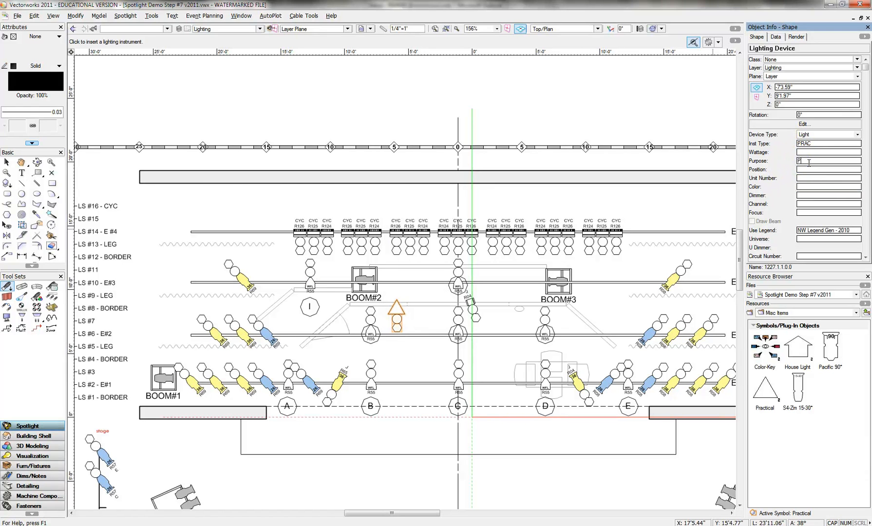
text(PRAC)
click(803, 169)
click(811, 170)
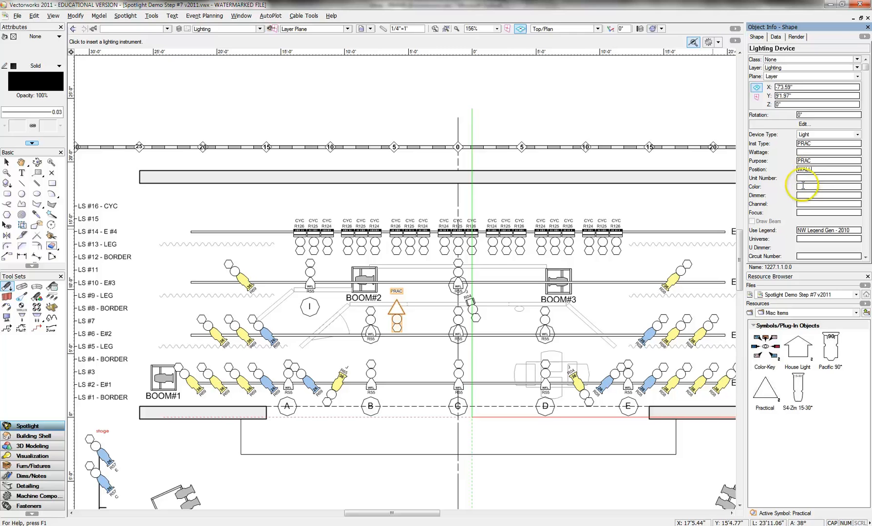
click(806, 187)
key(Return)
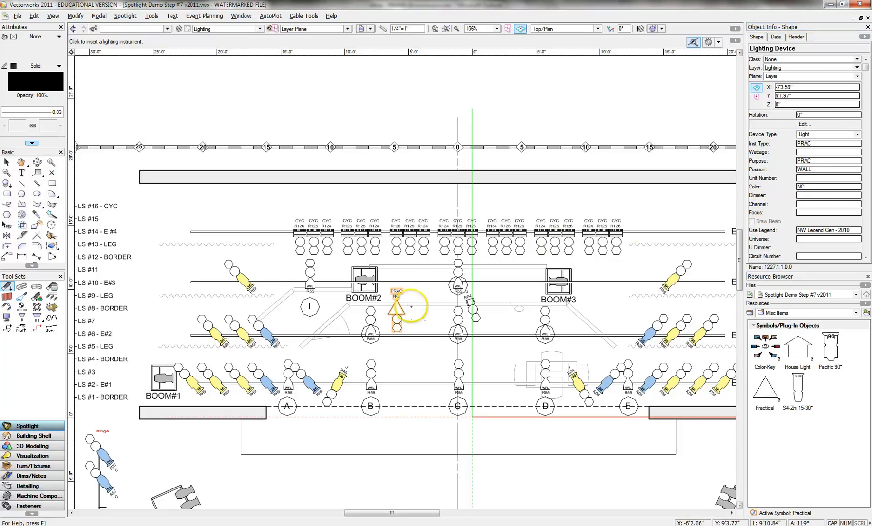
Step: Copy the practical about 9'6" straight across to the small oval right of centre on the set's back wall
click(7, 162)
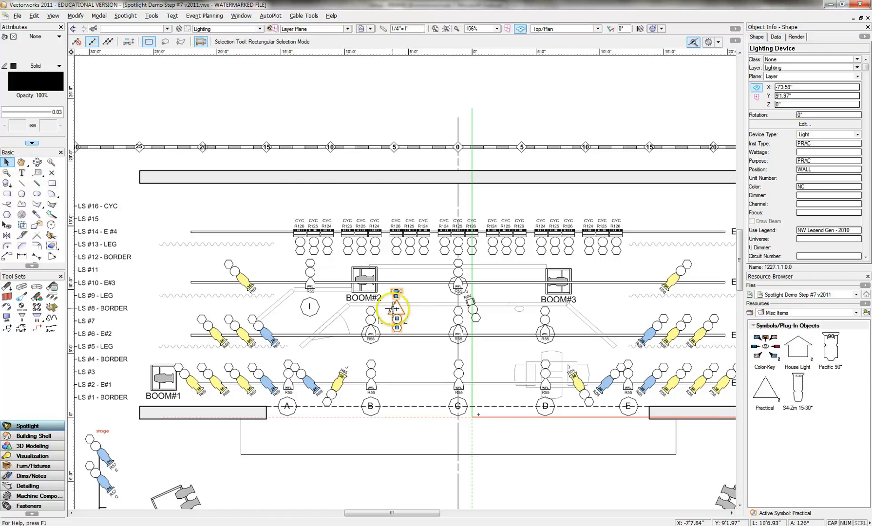
drag(400, 312, 518, 317)
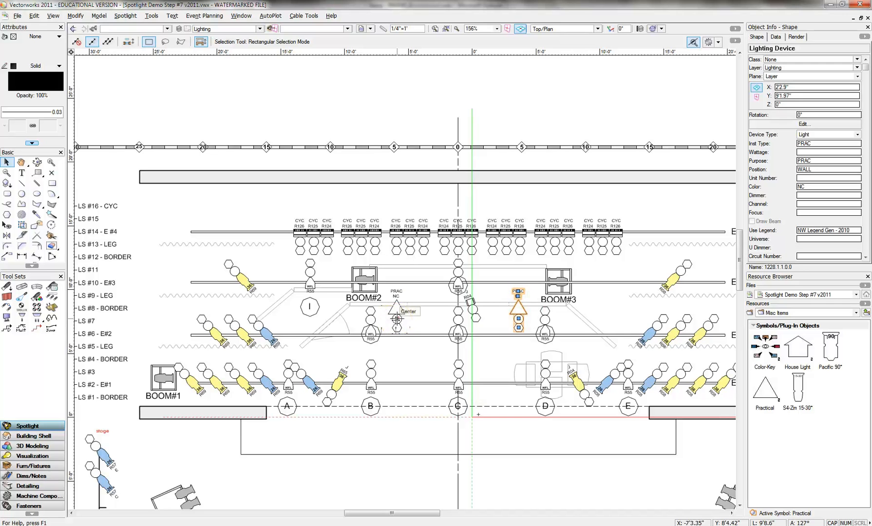
drag(396, 319, 477, 321)
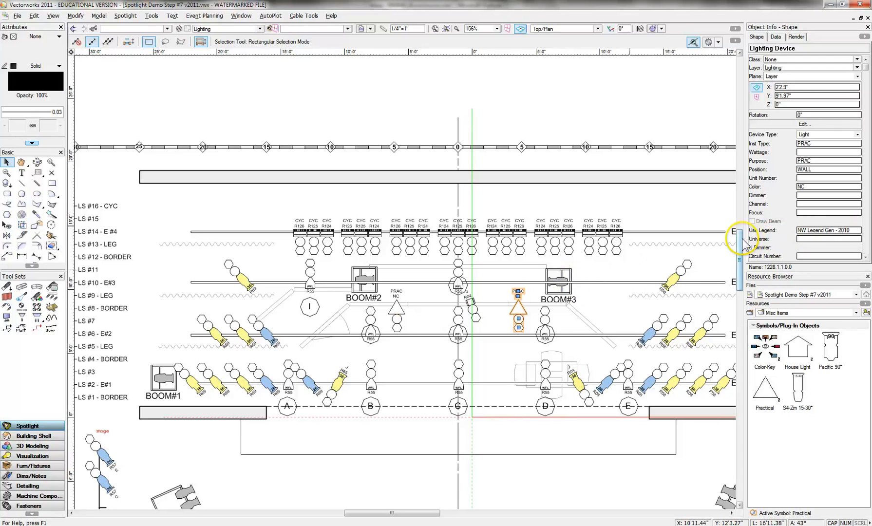
Step: Place a House Light symbol, unrotated, just below the apron left of centre, at about X -14'11.56", Y -3'10.73"
drag(739, 238, 741, 256)
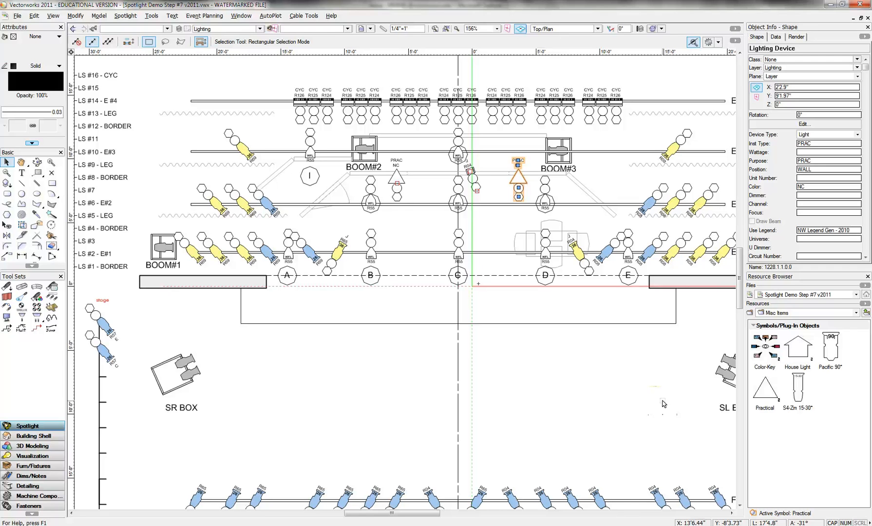
click(794, 355)
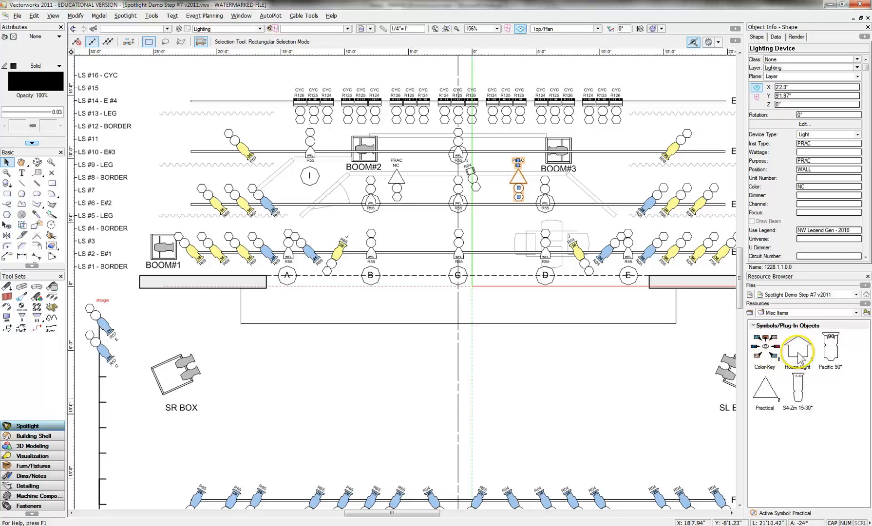
click(798, 353)
right_click(797, 352)
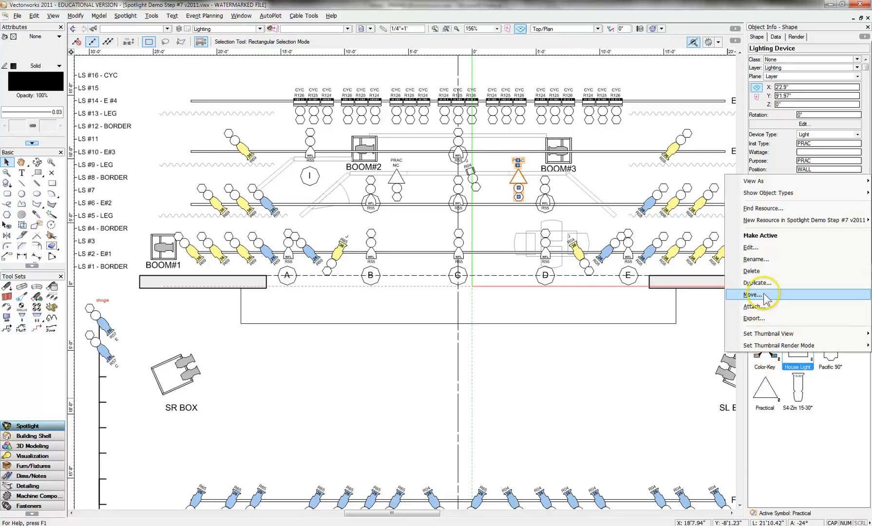
click(760, 236)
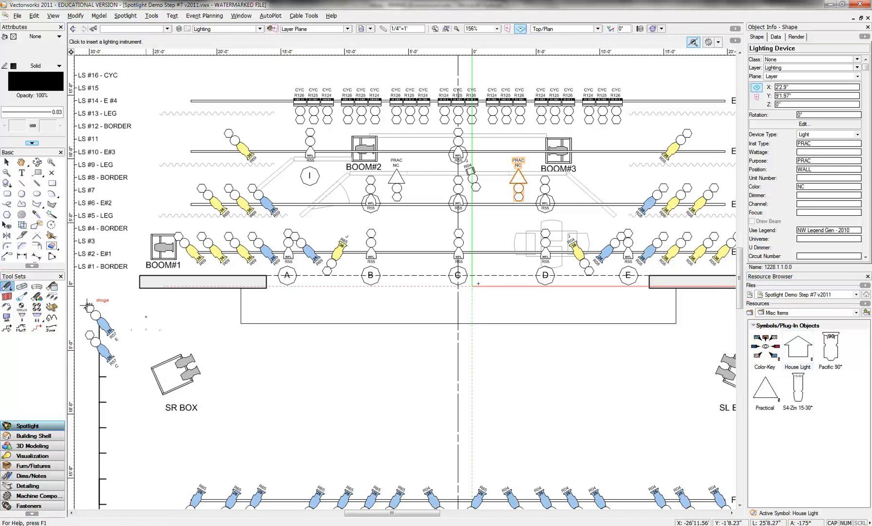
click(298, 344)
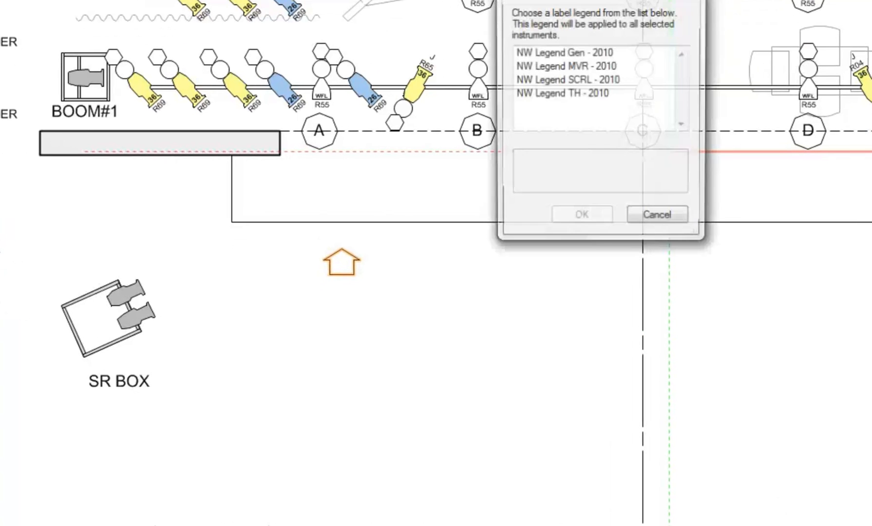
Step: Assign the NW Legend Gen - 2010 legend to the house light and set its purpose to HOUSE and color to NC
click(565, 53)
click(562, 216)
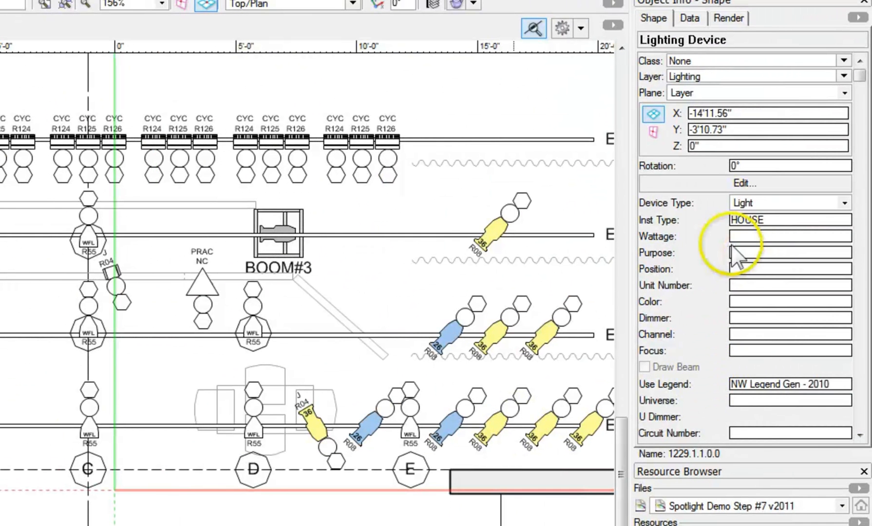
click(745, 252)
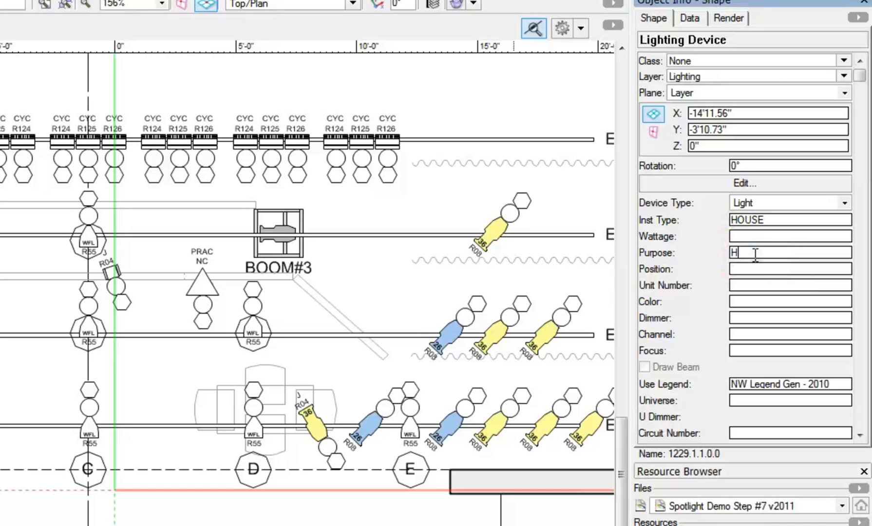
text(HOUSE)
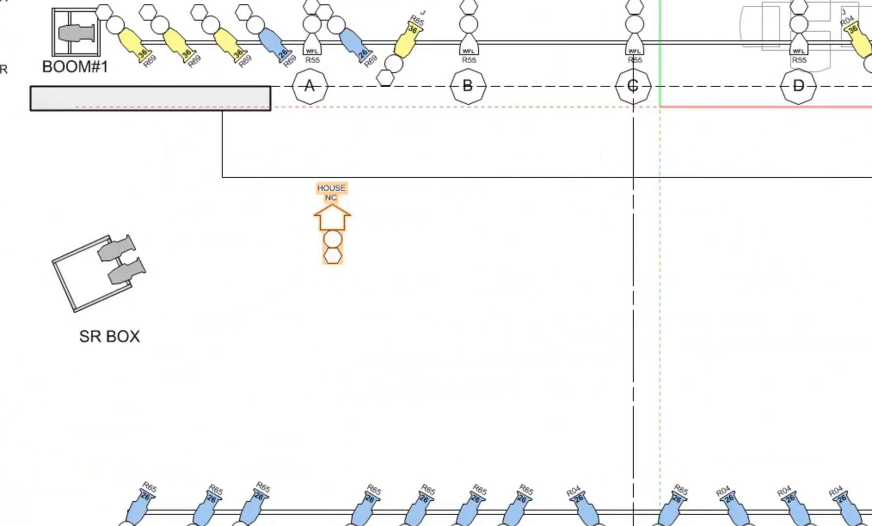
click(632, 301)
Step: Copy the house light twice sideways toward the centre line to form an evenly spaced row of three
click(340, 254)
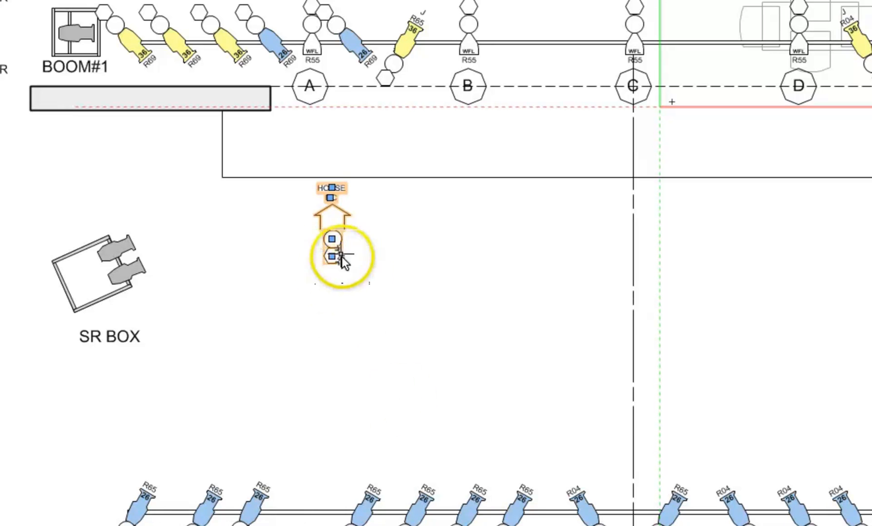
click(339, 232)
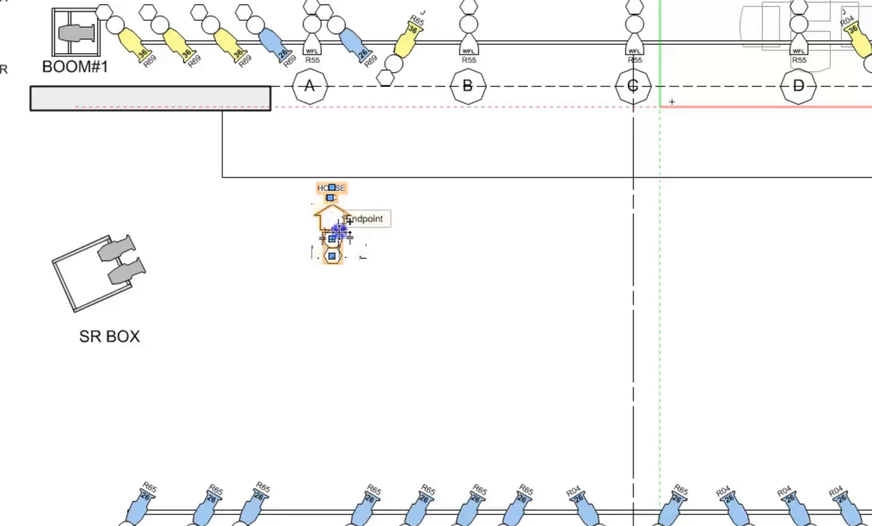
drag(338, 233, 422, 234)
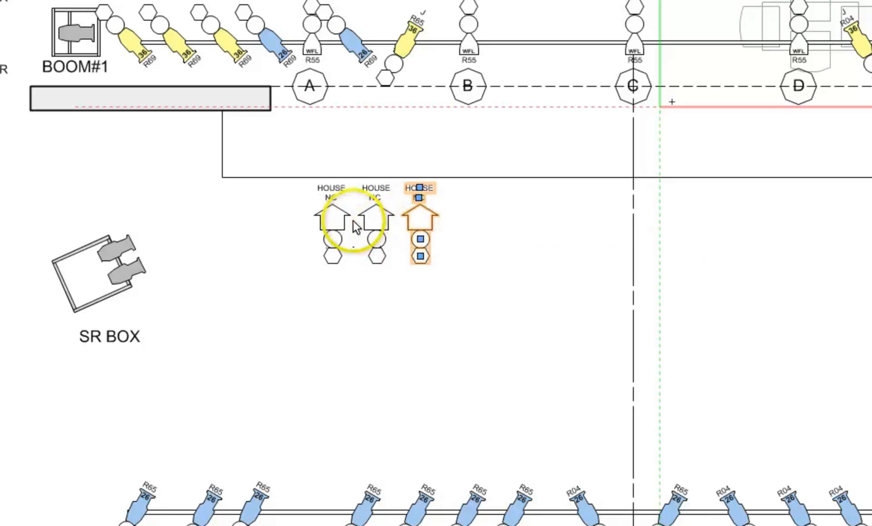
Step: Copy the row of three house lights twice downward to form a three-by-three grid above the FOH pipe
ctrl+click(388, 217)
ctrl+click(317, 220)
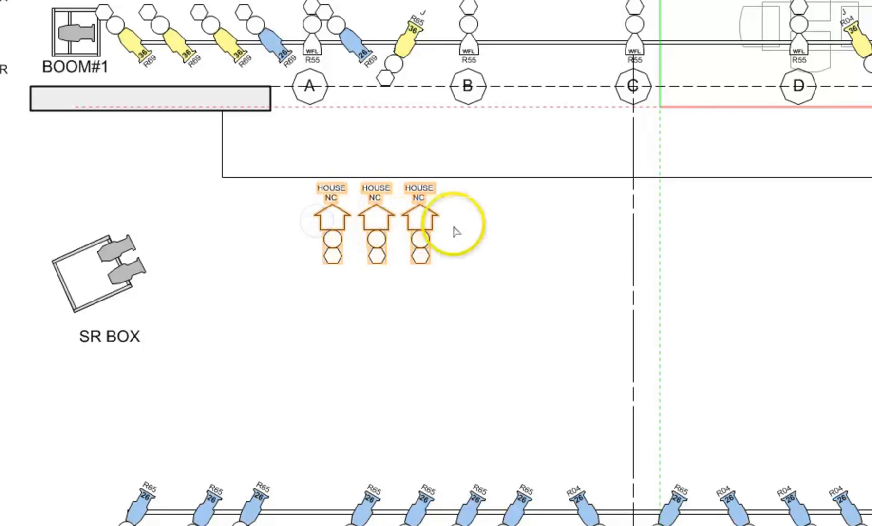
ctrl+drag(433, 216, 424, 387)
click(511, 327)
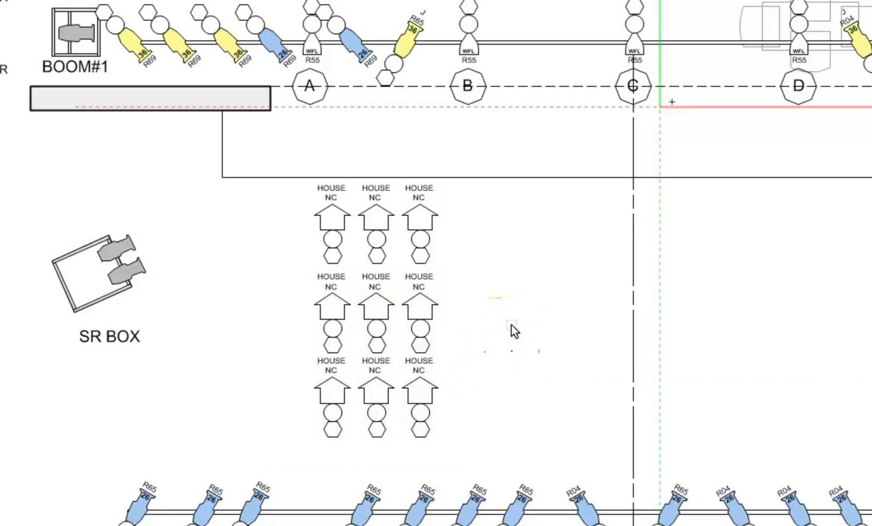
click(493, 353)
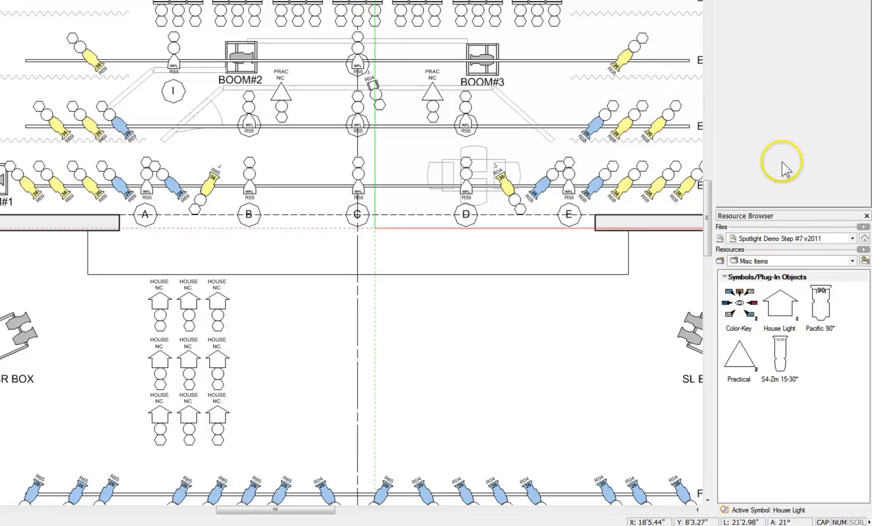
Step: Place two PAR64 WFL instruments from Wash Fixtures, PAR64s on the FOH pipe: one left of centre at -18°, one unrotated on the centre line
drag(705, 186, 705, 205)
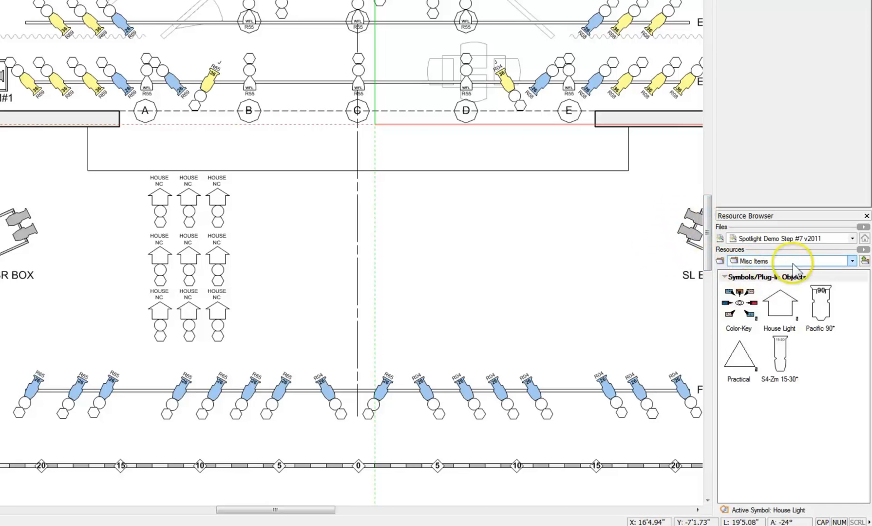
click(852, 261)
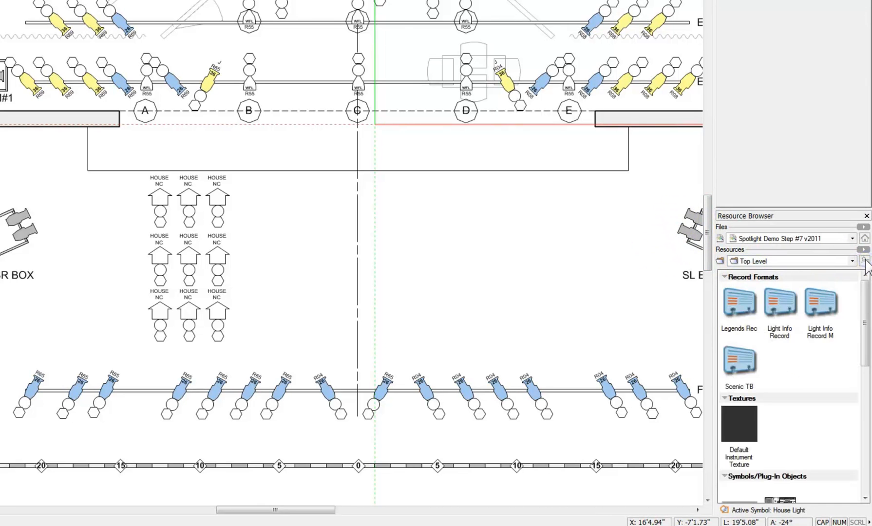
drag(864, 291, 856, 426)
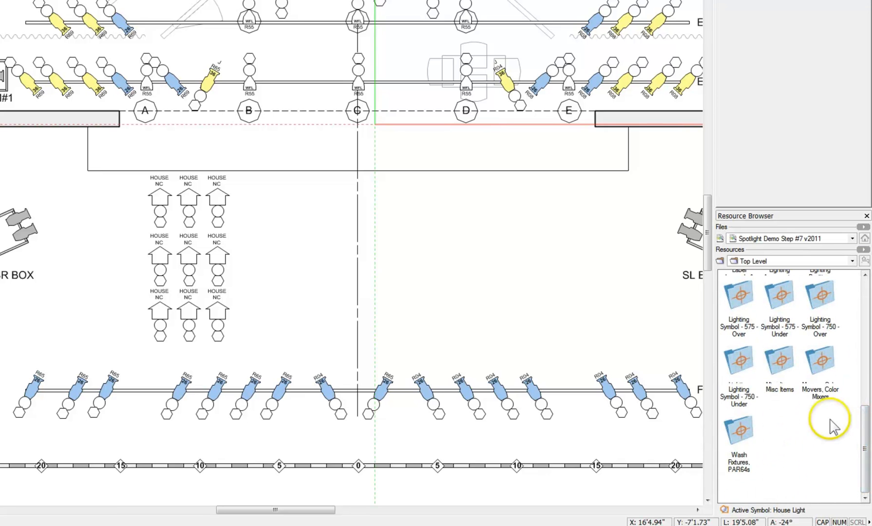
double_click(741, 429)
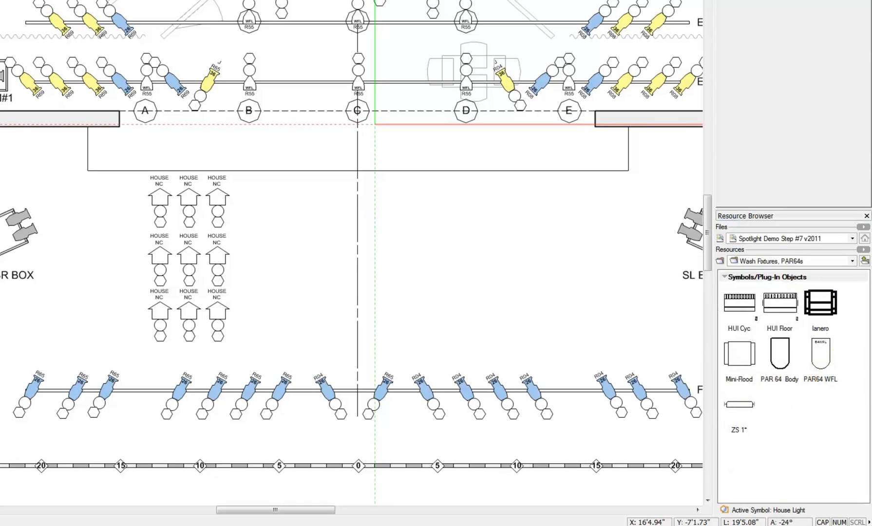
click(816, 360)
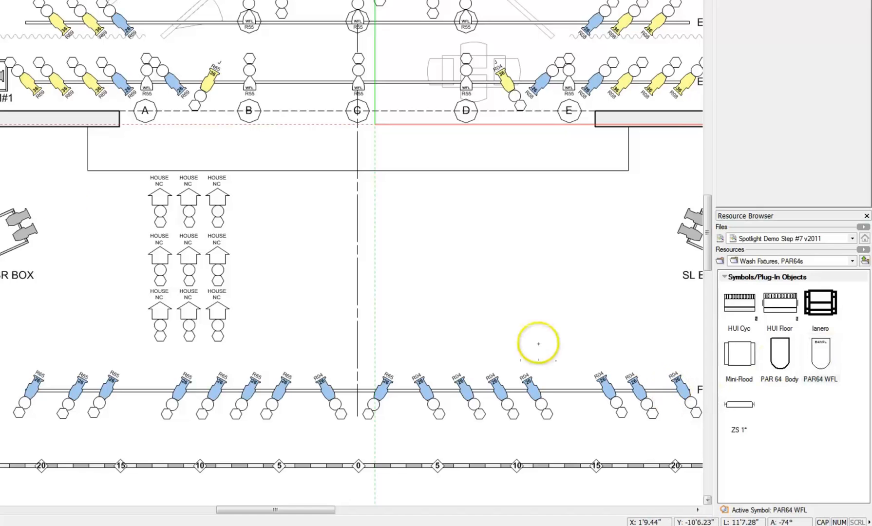
right_click(821, 347)
click(733, 202)
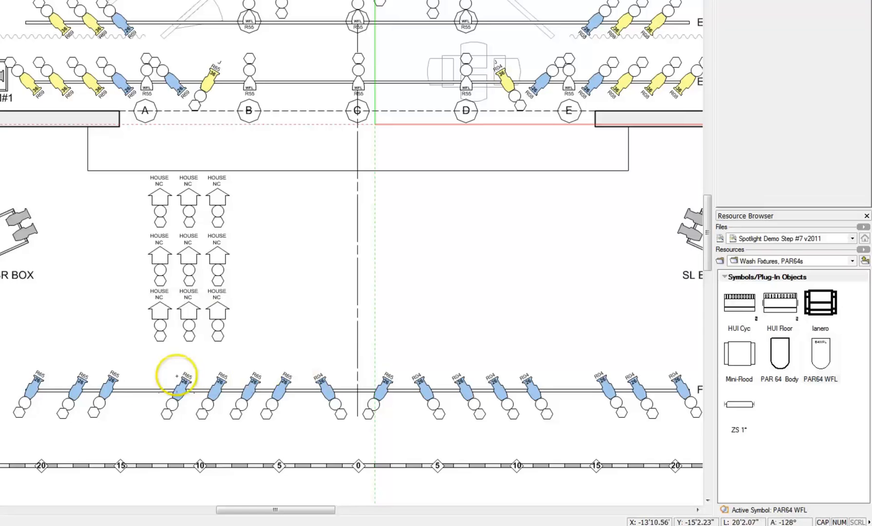
click(143, 389)
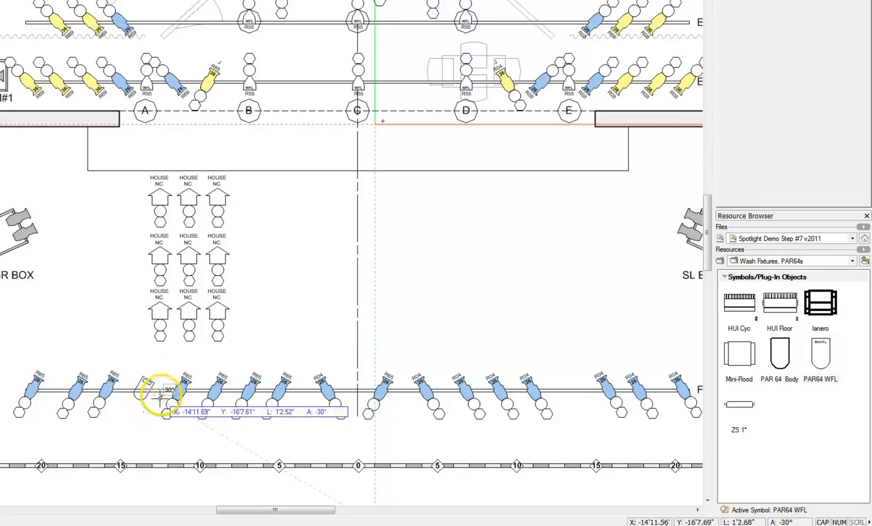
click(162, 396)
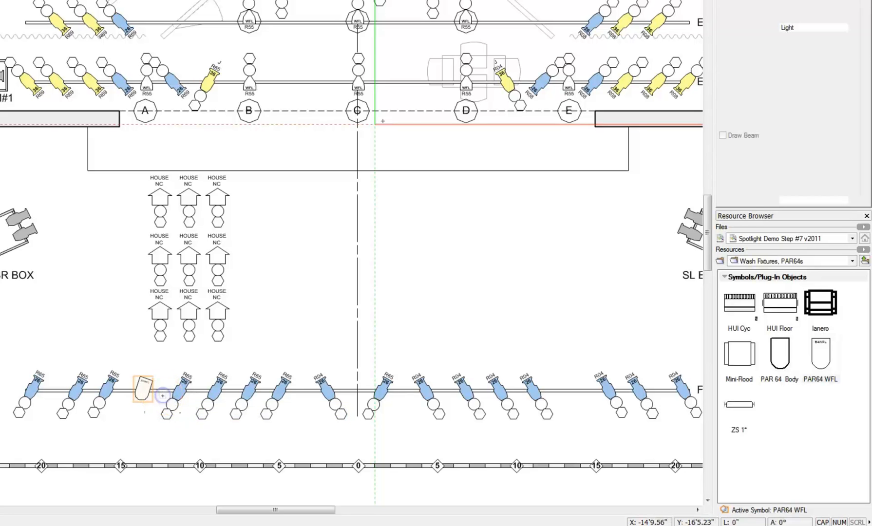
click(357, 389)
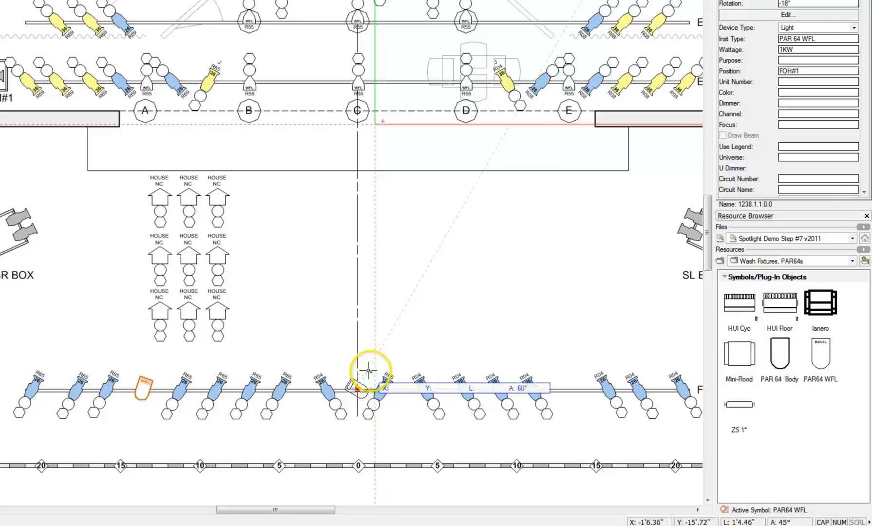
click(379, 388)
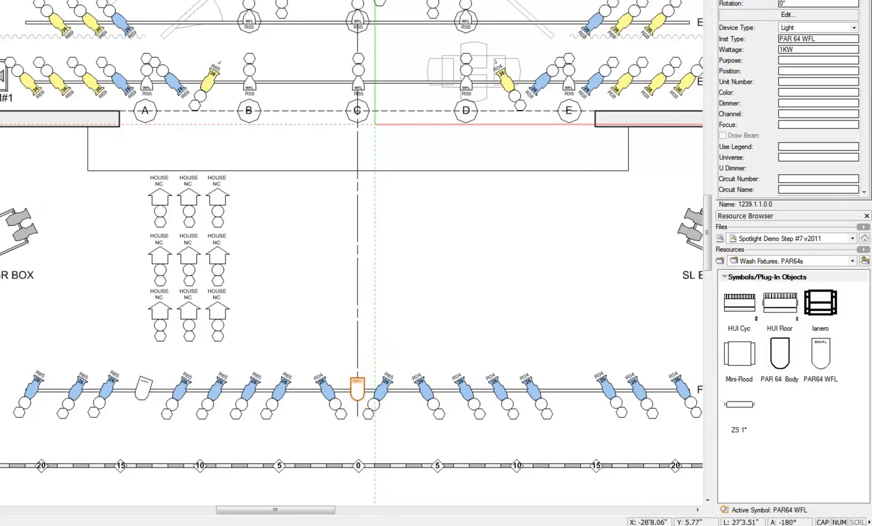
Step: Assign the NW Legend Gen - 2010 legend to both PAR64 WFLs on the FOH pipe and set their purpose to WRK
shift+click(145, 381)
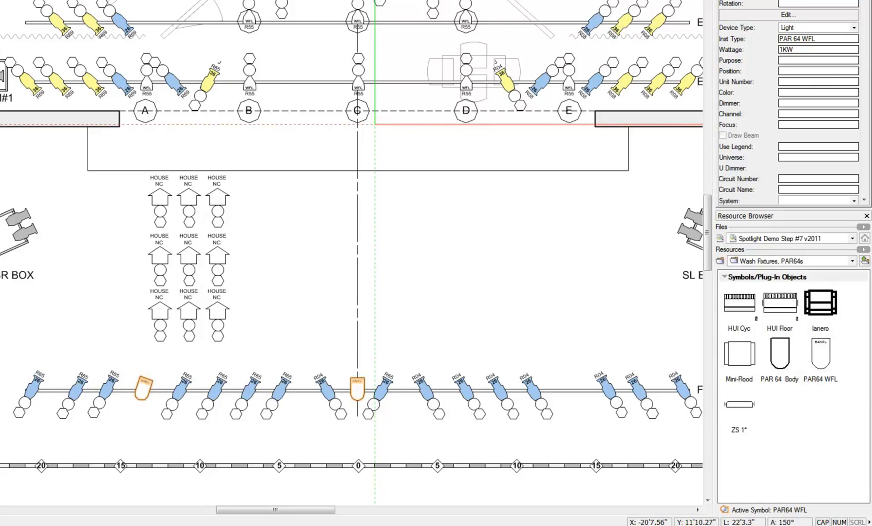
mouse_move(7, 24)
click(136, 24)
click(312, 162)
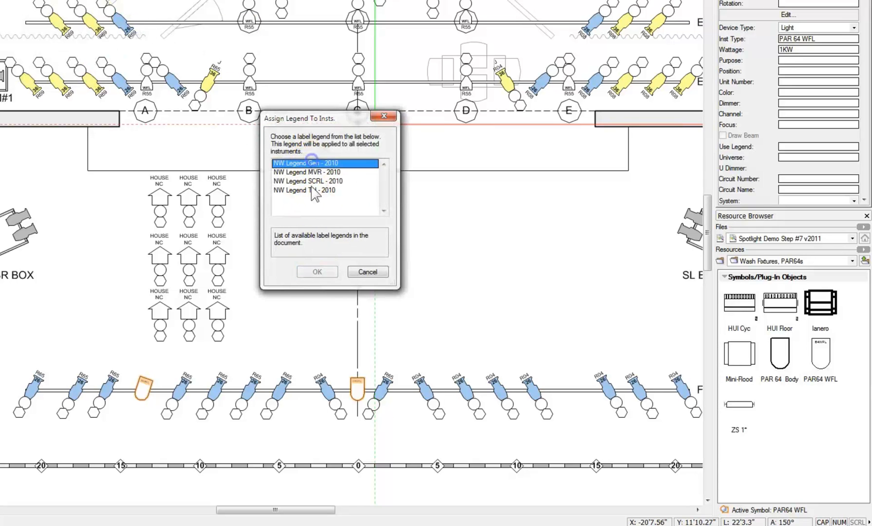
click(317, 272)
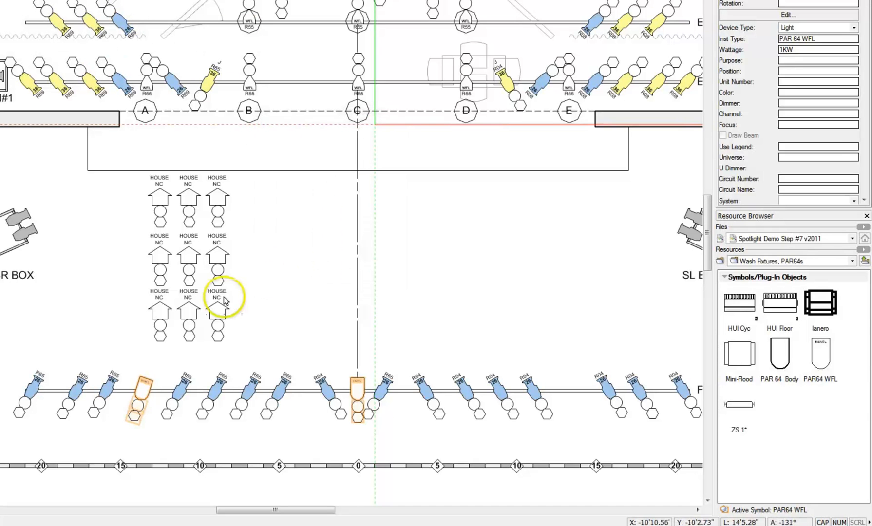
click(787, 61)
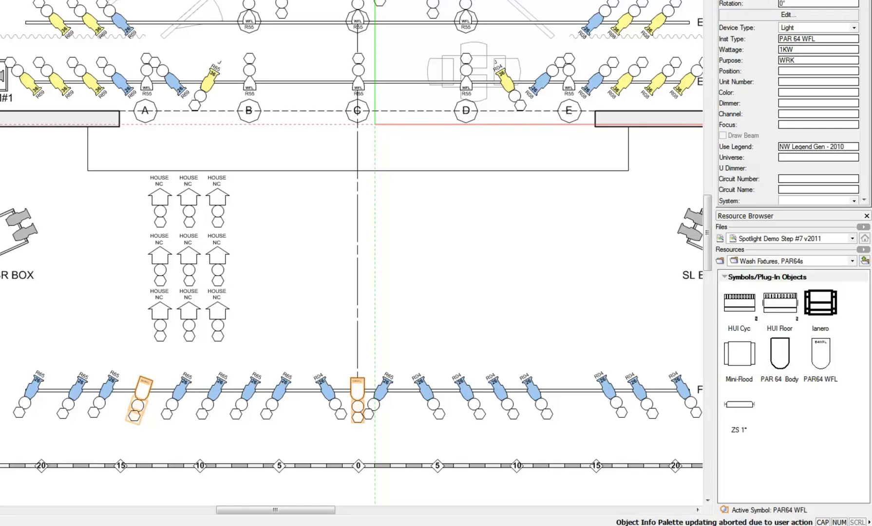
Step: Compare the two PAR64 WFLs' positions and set the centre-line unit's position to FOH#1 to match the angled one
click(158, 391)
click(140, 400)
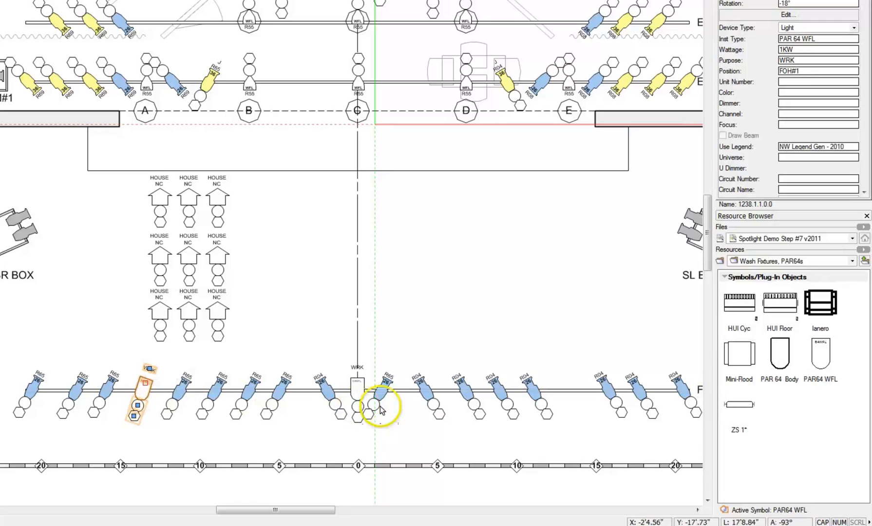
click(354, 387)
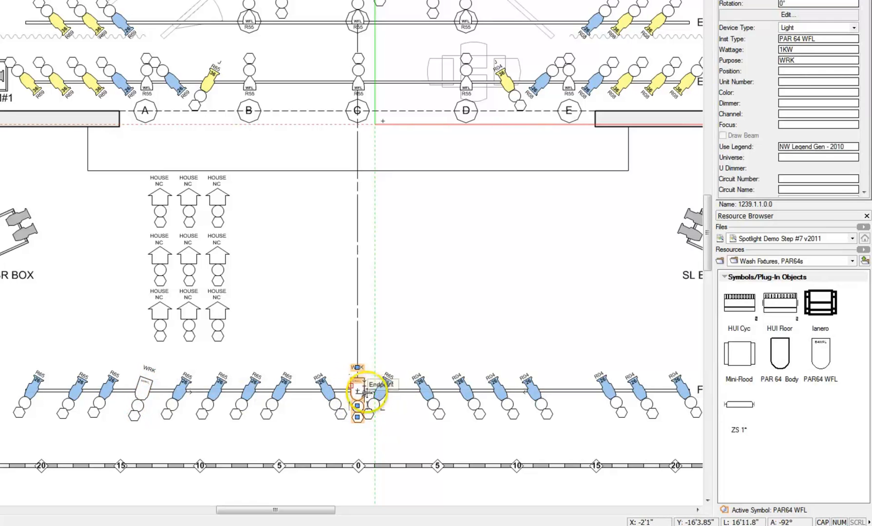
click(142, 387)
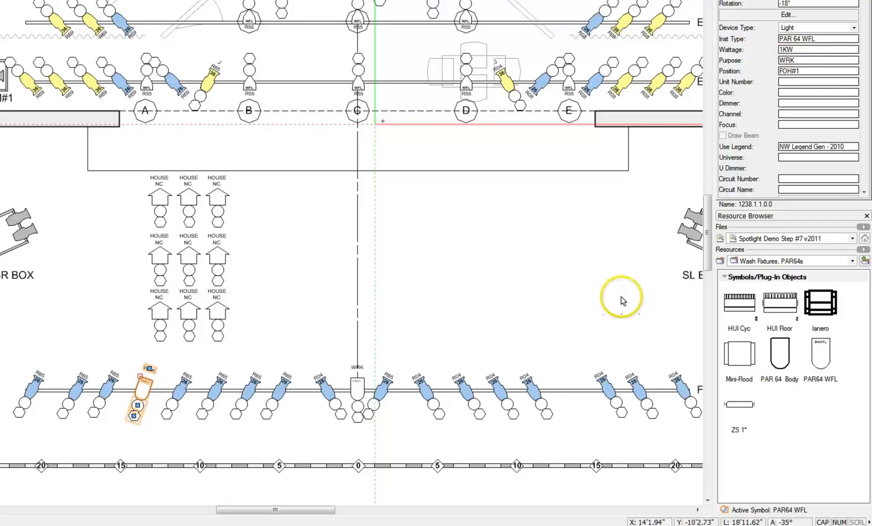
click(357, 384)
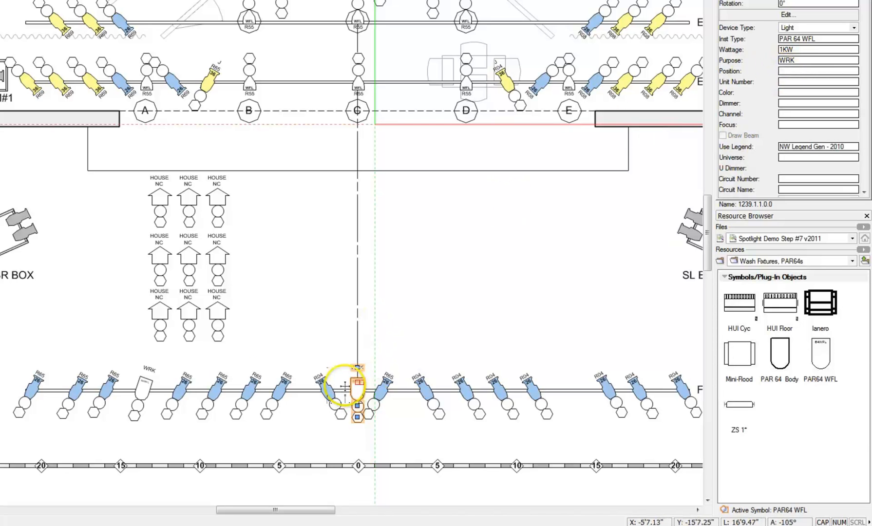
click(146, 391)
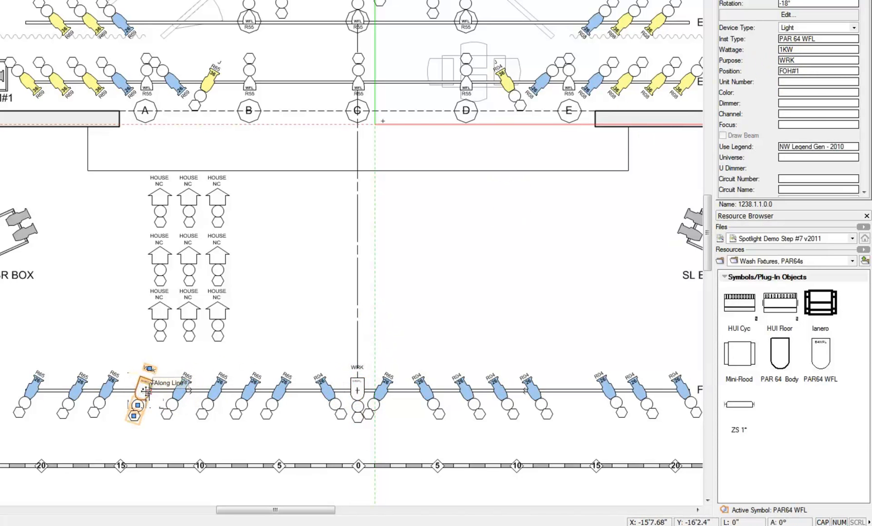
click(805, 72)
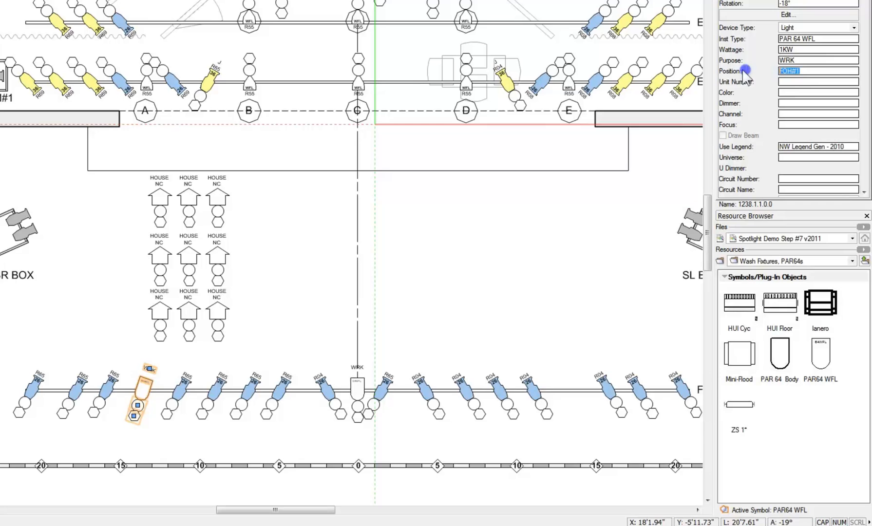
click(360, 387)
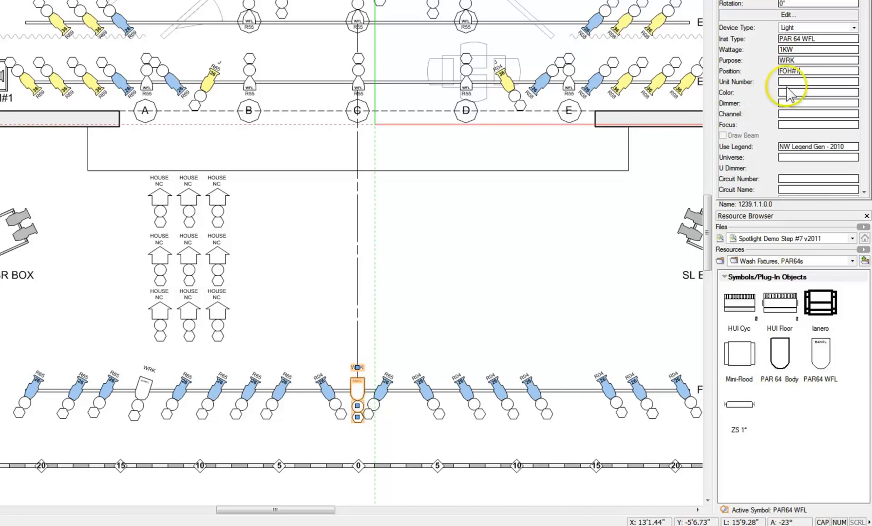
click(481, 246)
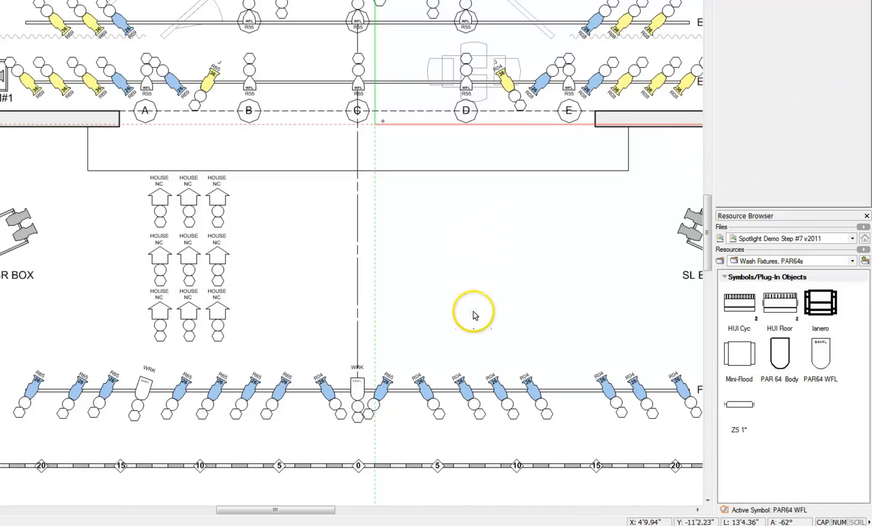
Step: Set the color of both WRK PAR64 WFLs on FOH#1 to NC
click(143, 385)
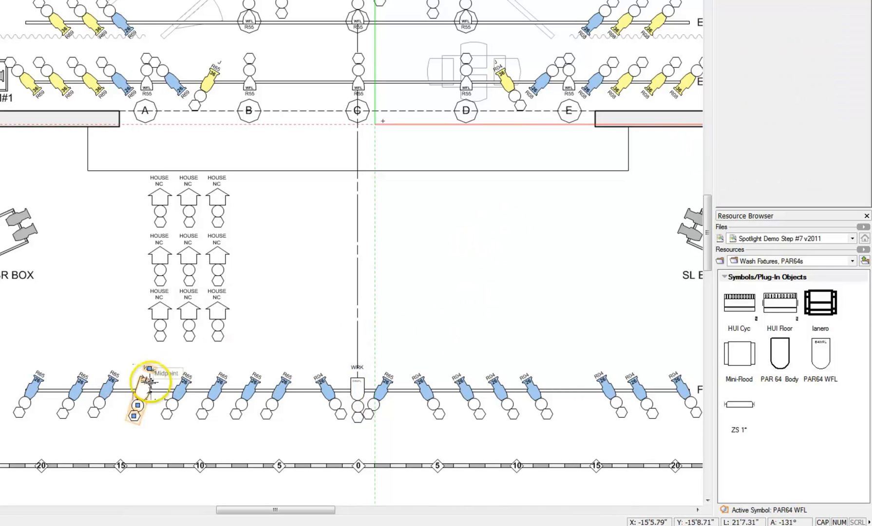
shift+click(344, 400)
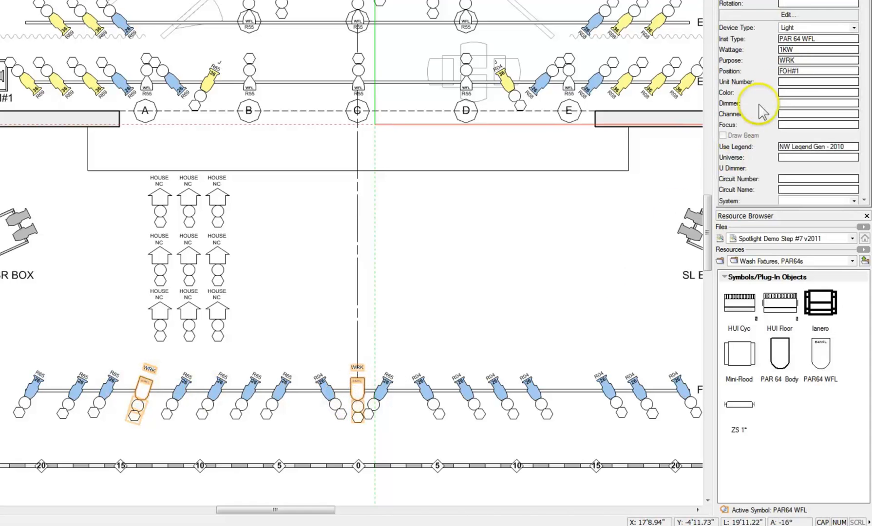
click(785, 92)
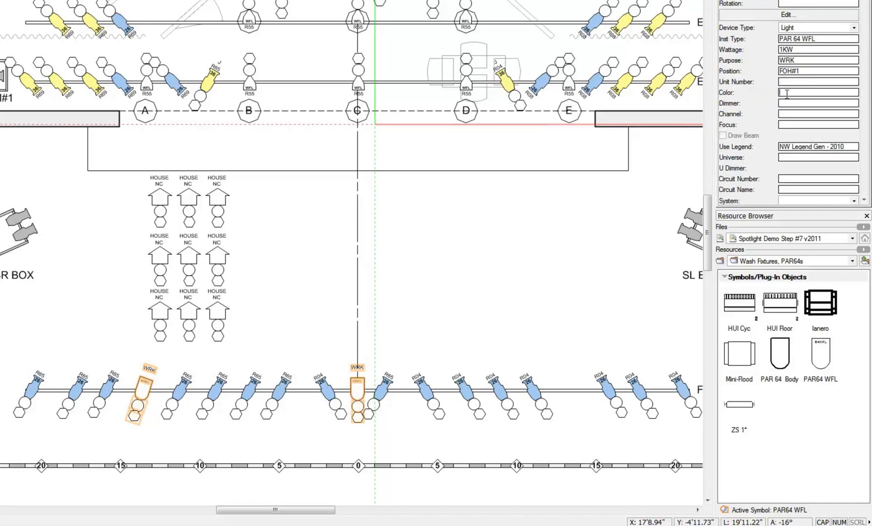
click(307, 301)
Step: Mirror a copy of the angled PAR64 WFL across the centre line to the opposite side of FOH#1
click(144, 389)
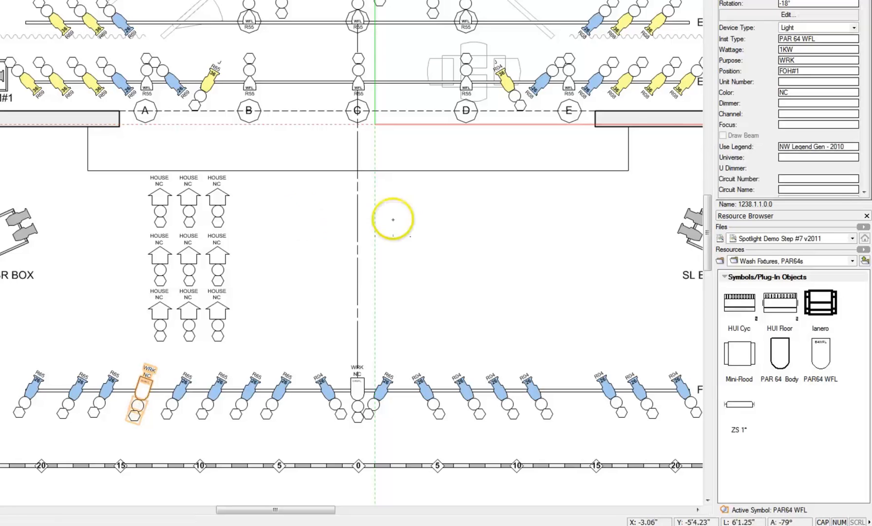
click(357, 200)
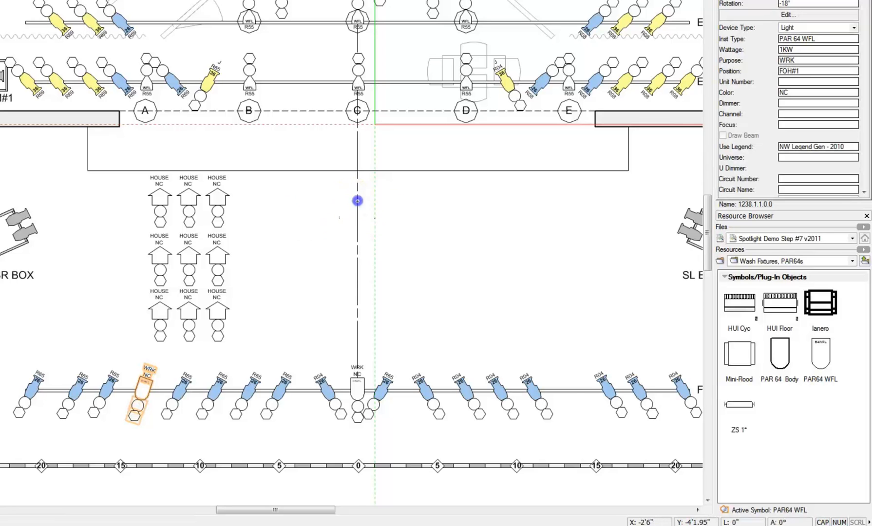
click(357, 292)
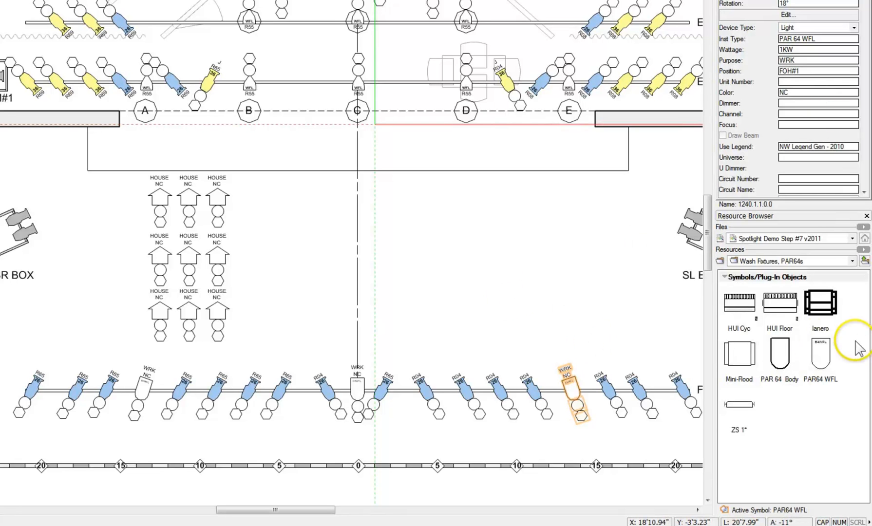
Step: Make the Mini-Flood symbol active and place one unrotated on the first electric between focus areas B and C, beside B
click(740, 364)
right_click(740, 364)
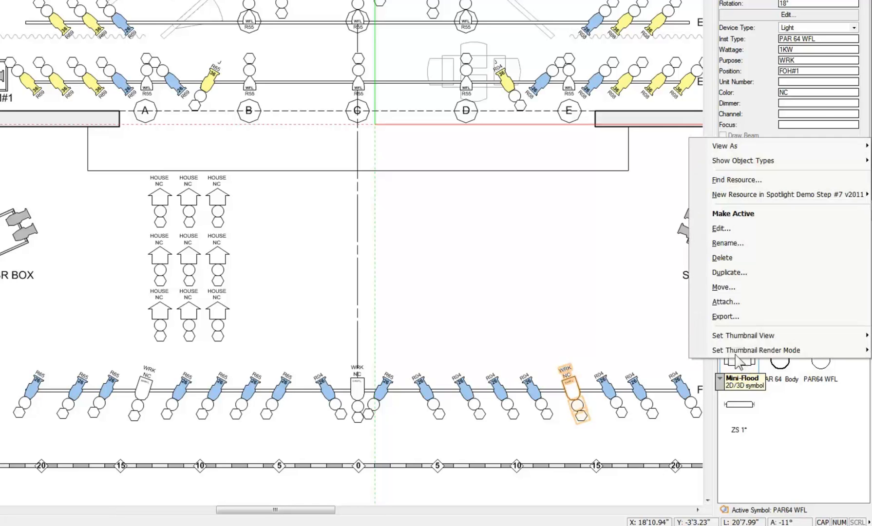
click(739, 216)
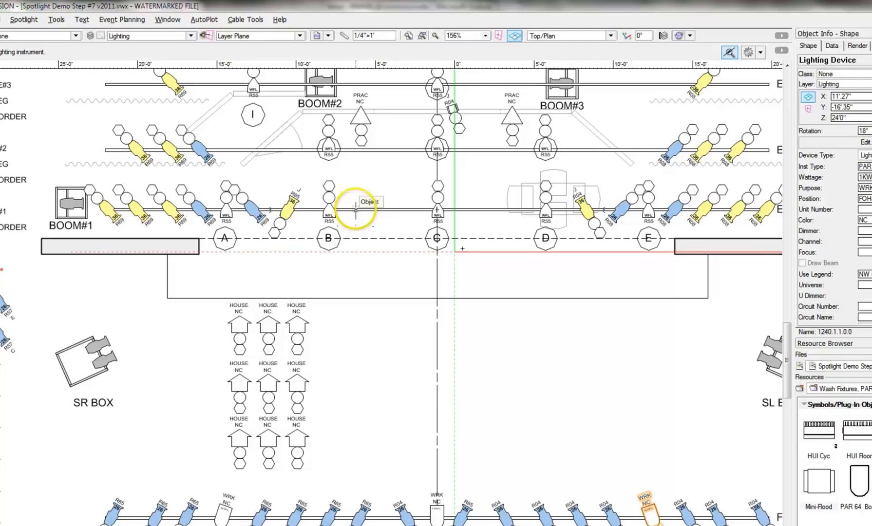
click(355, 211)
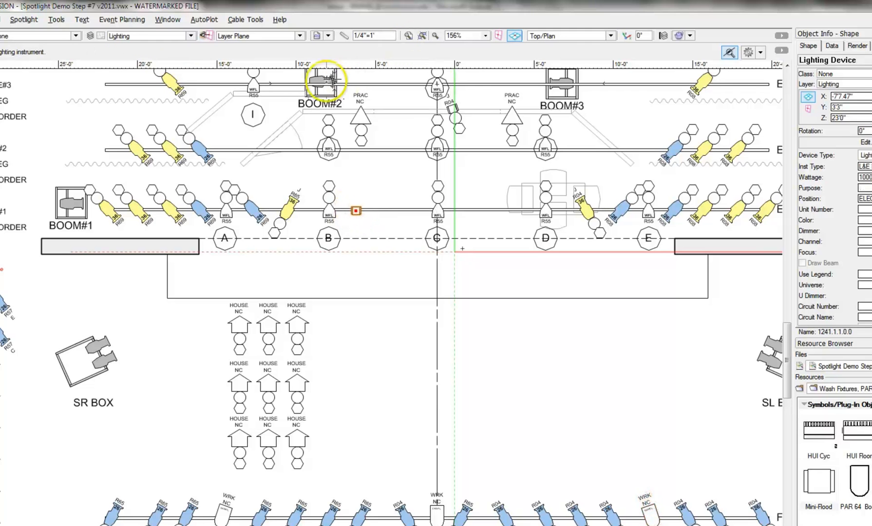
Step: Assign the NW Legend Gen - 2010 legend to the new Mini-Flood and set its purpose to WRK and color to NC
click(24, 20)
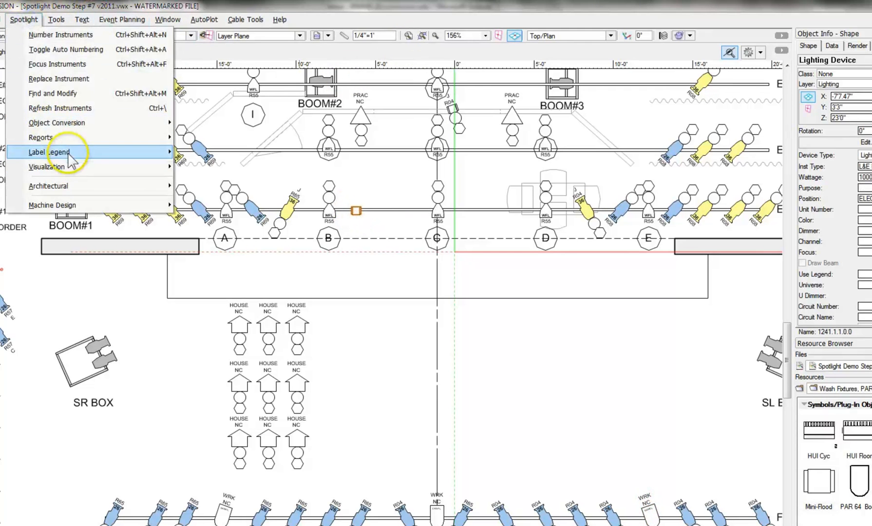
mouse_move(53, 152)
click(229, 152)
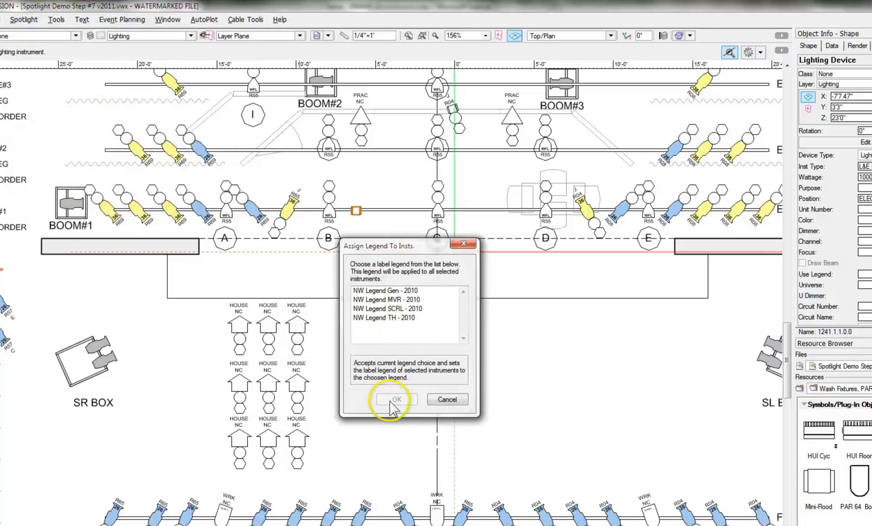
click(384, 291)
click(404, 399)
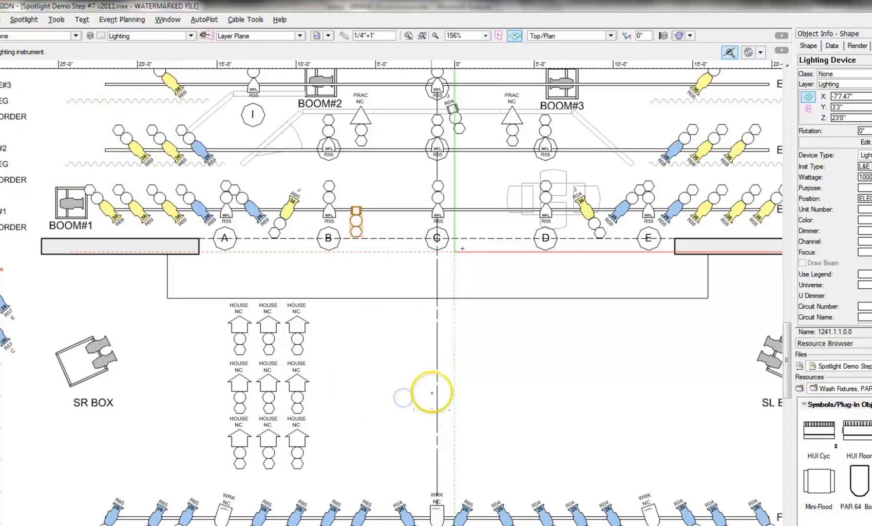
click(866, 189)
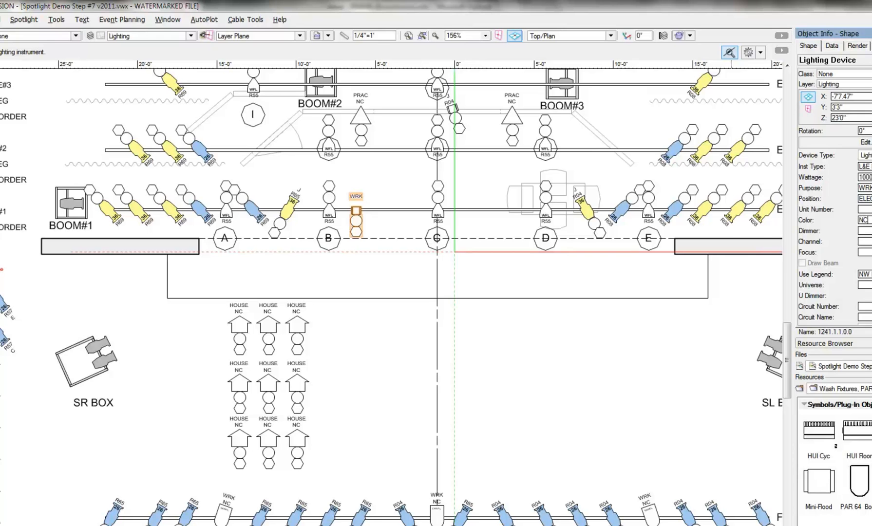
key(Return)
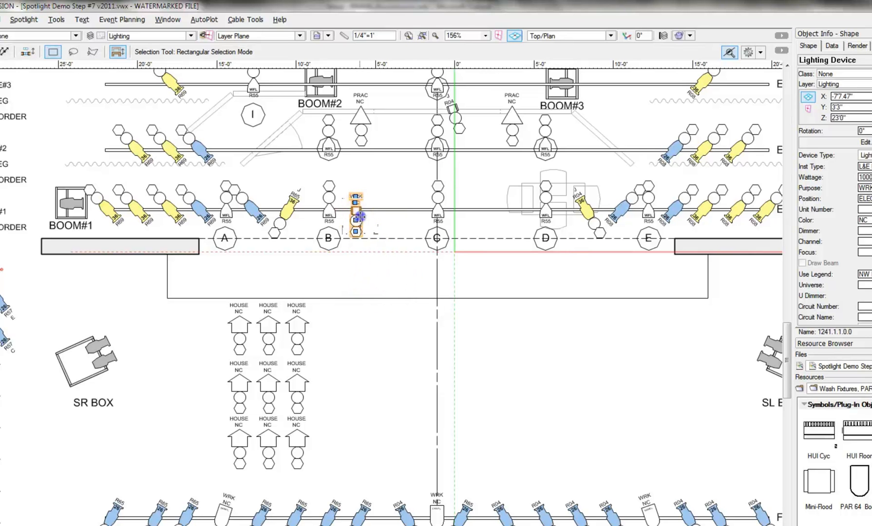
Step: Copy the WRK Mini-Flood across the centre line on the first electric and copy the resulting pair straight up onto the third electric's pipe
drag(359, 217, 520, 220)
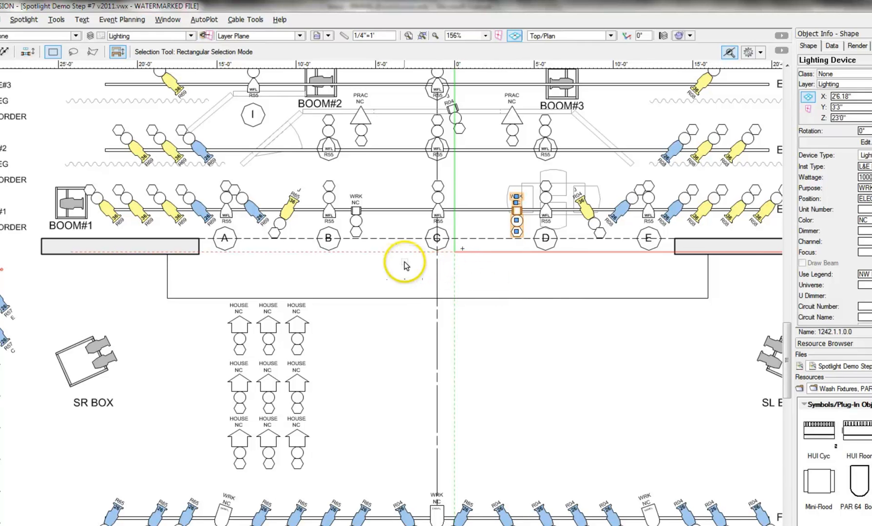
shift+click(356, 211)
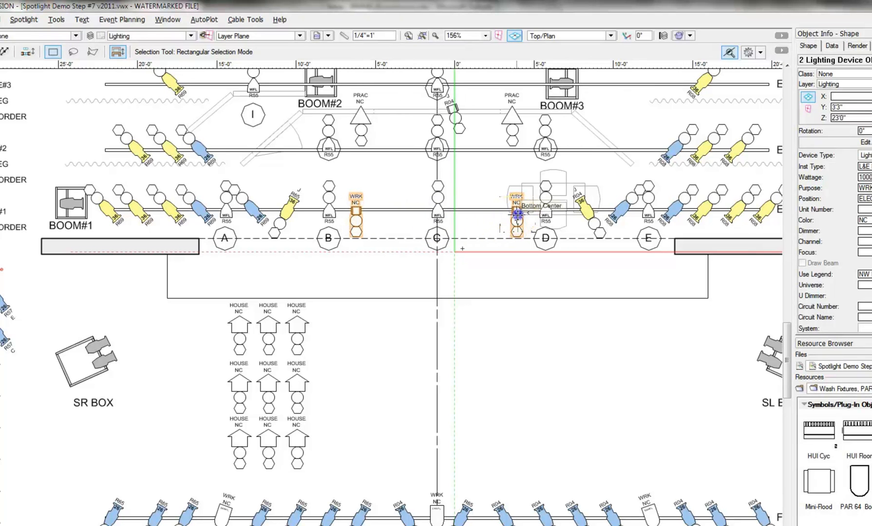
drag(517, 215, 510, 93)
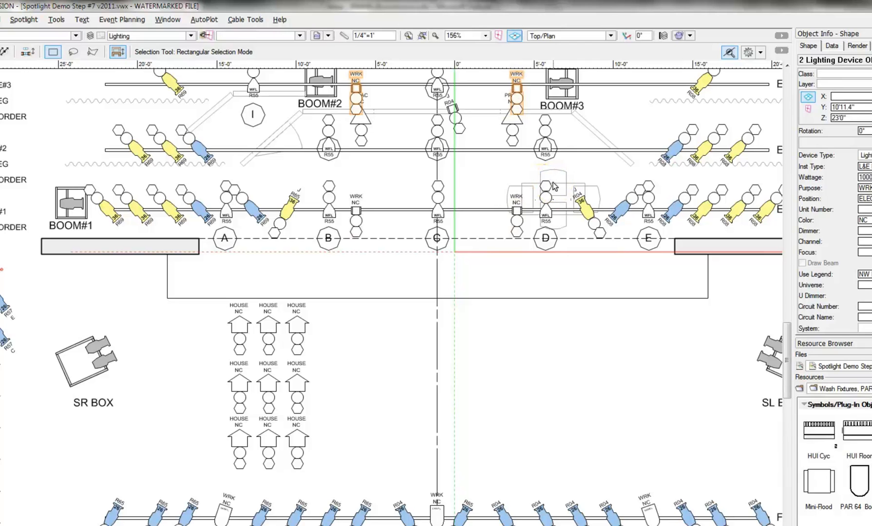
key(shift+Up)
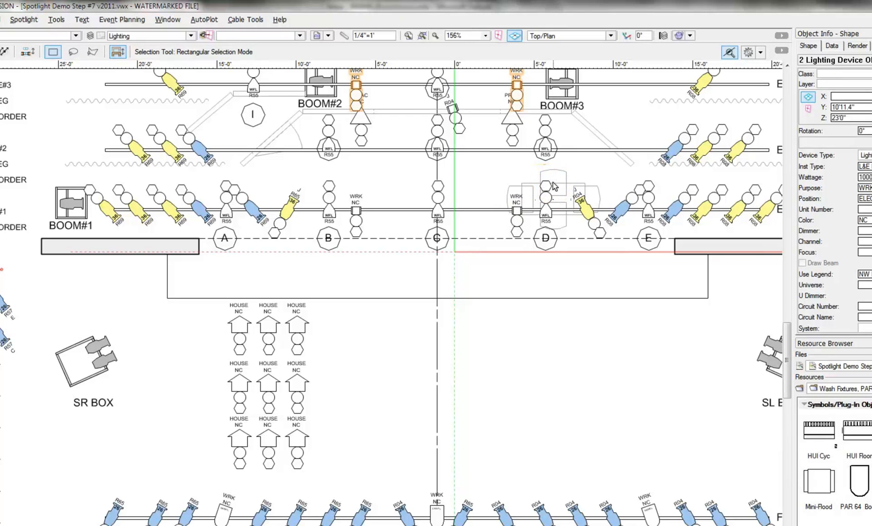
key(shift+Up)
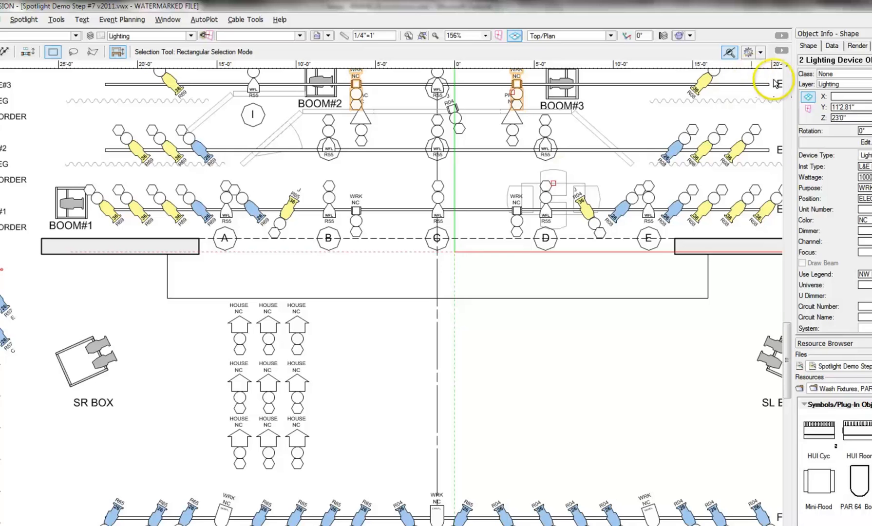
Step: Copy a WRK Mini-Flood from the third electric to the fourth electric, placing one outside each end of the CYC lights
drag(786, 329, 786, 317)
click(306, 229)
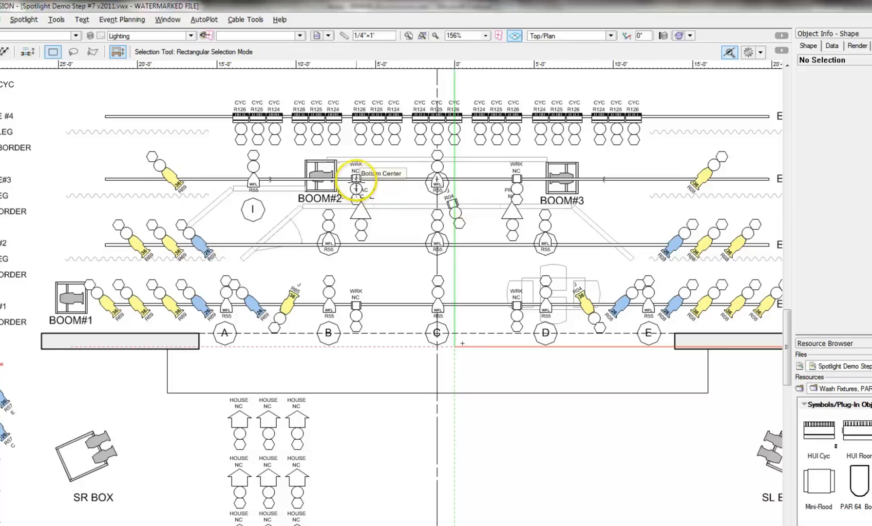
click(355, 180)
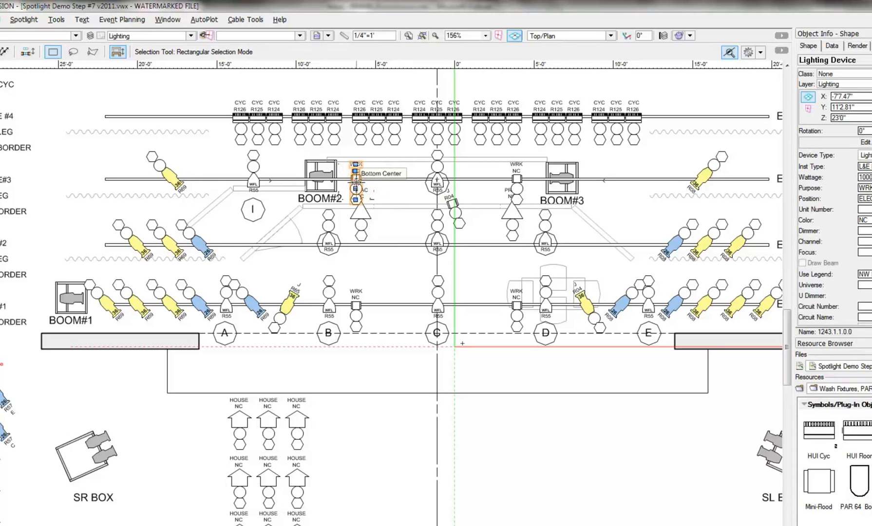
double_click(356, 183)
drag(356, 182, 155, 119)
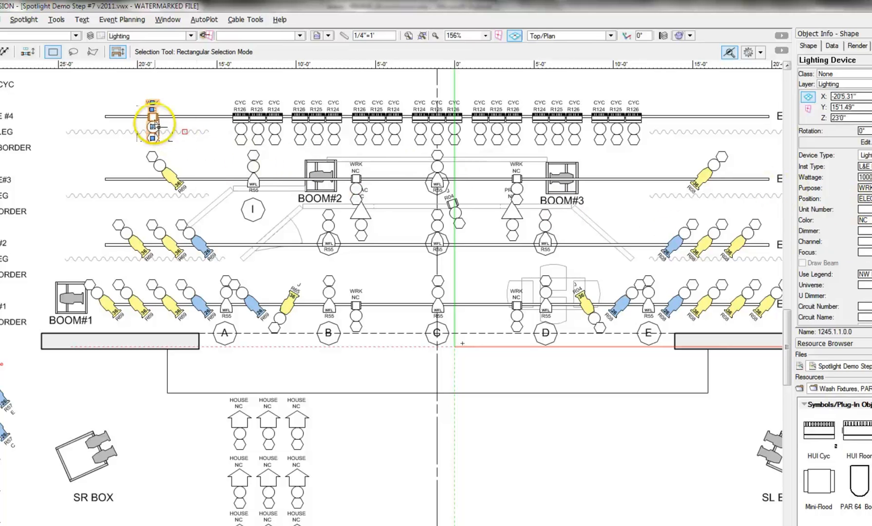
drag(153, 119, 725, 128)
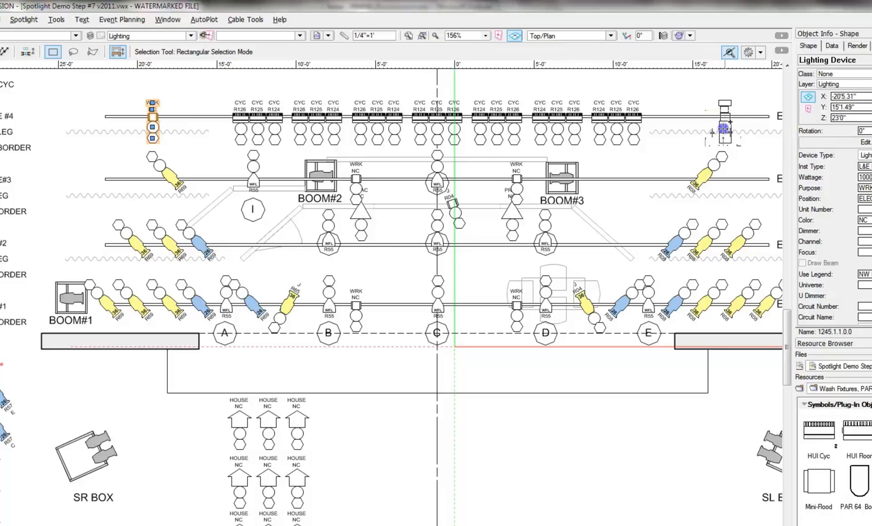